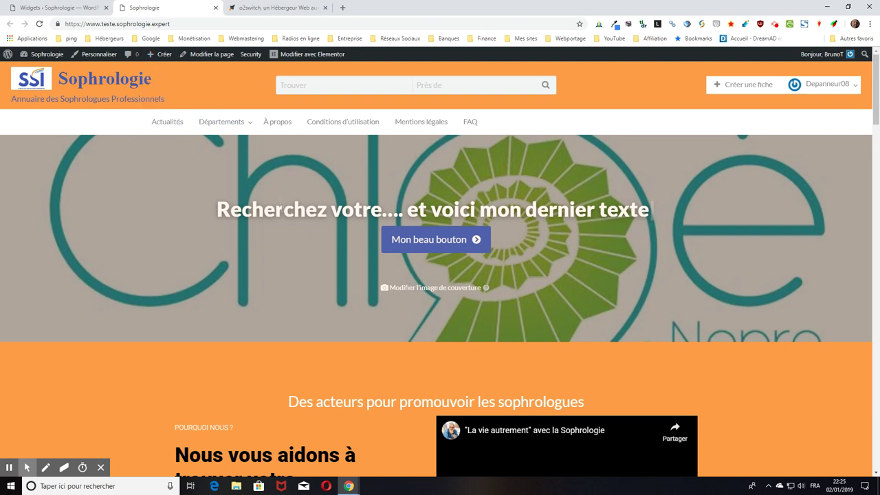
click(877, 93)
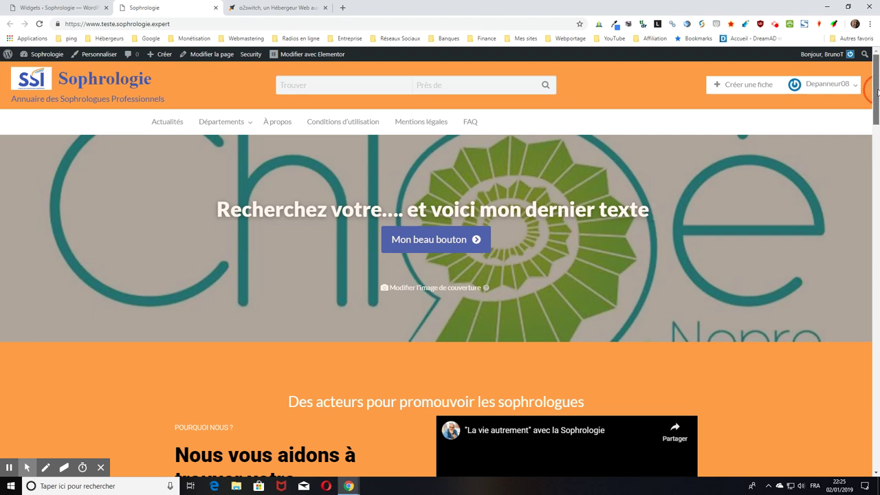
scroll(562, 283, down, 5)
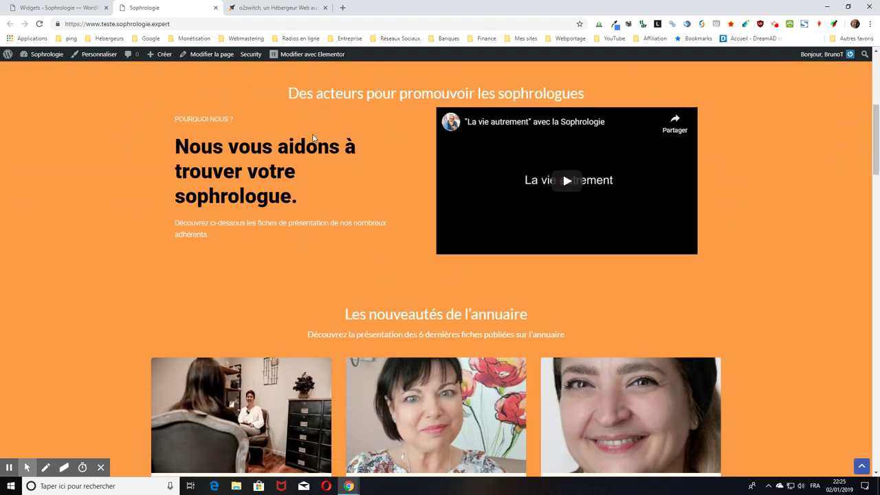
scroll(314, 140, up, 1)
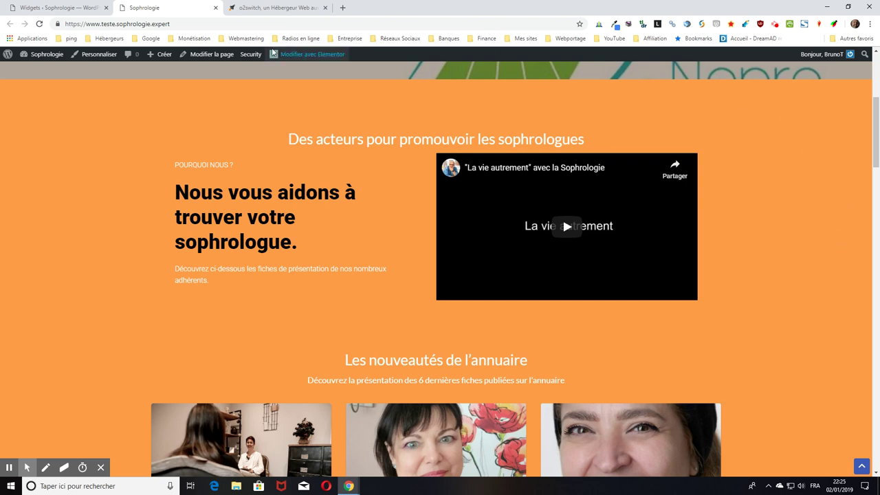
- Open Elementor's saved templates (Mes modèles) from the WordPress admin in a new tab and show only the Section templates
click(66, 9)
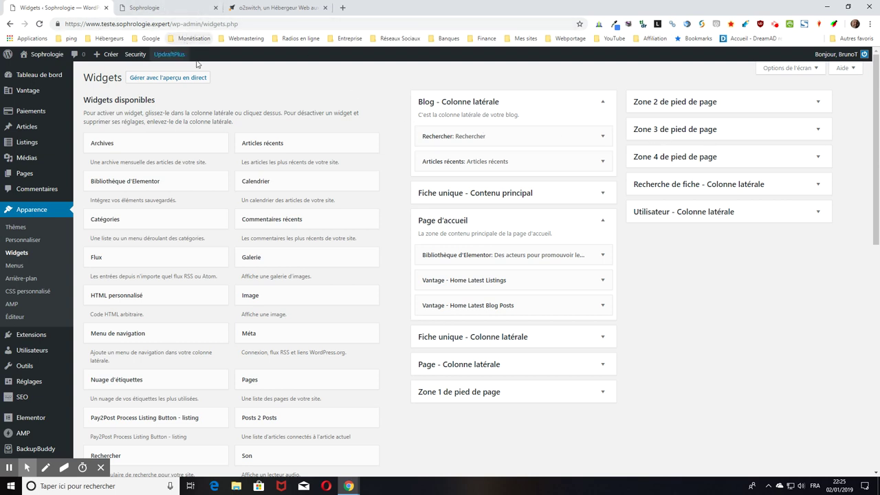
scroll(31, 351, down, 2)
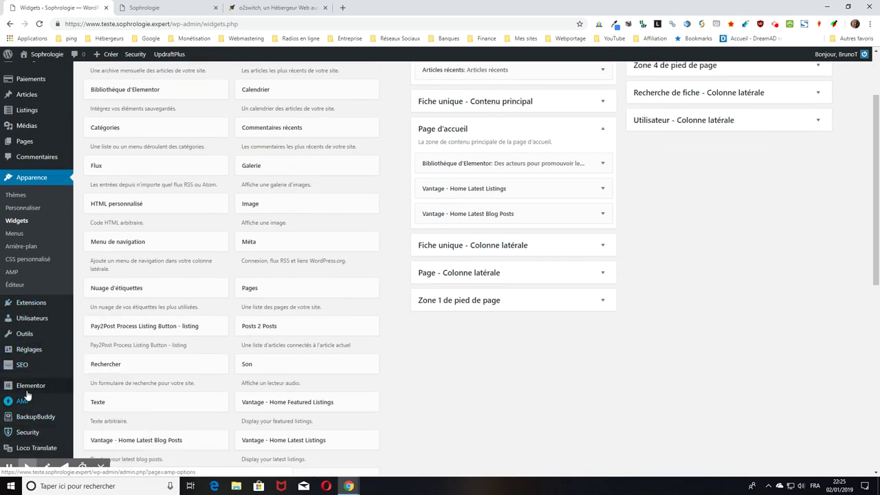
mouse_move(26, 392)
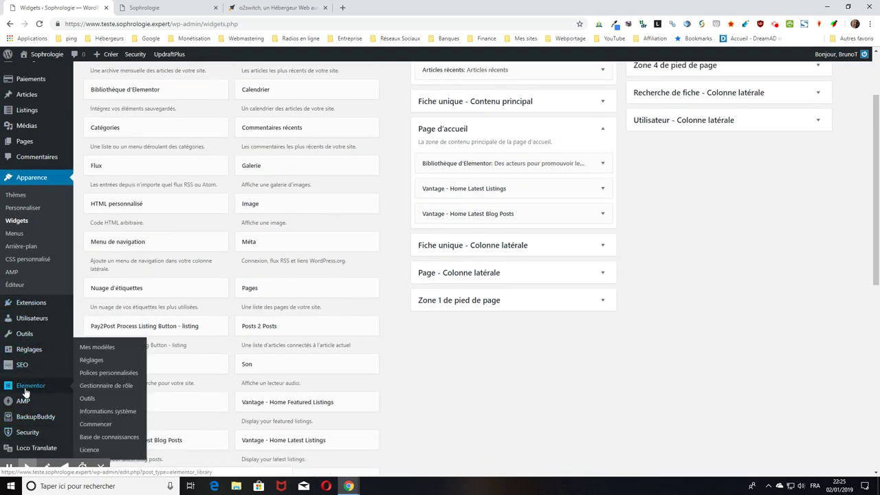
middle_click(123, 348)
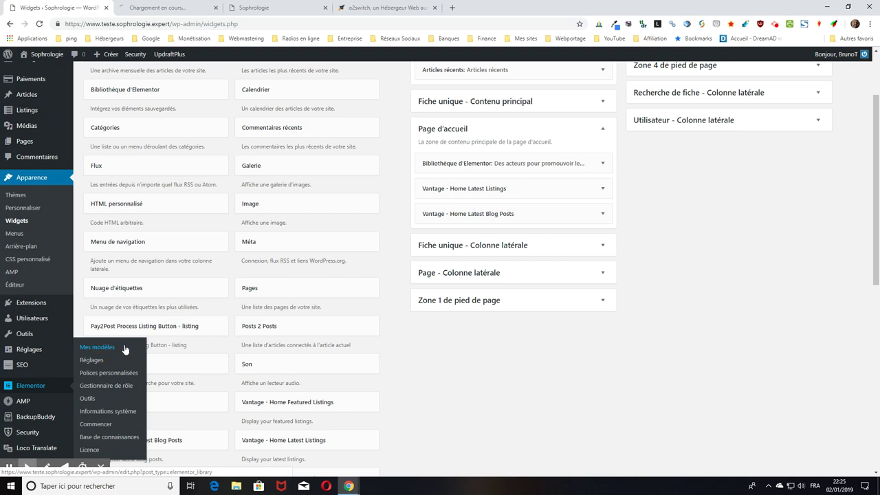
click(179, 8)
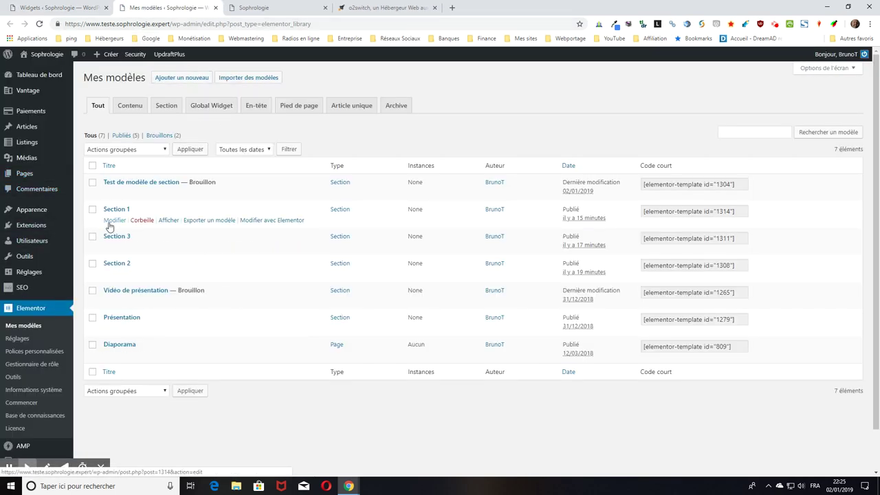
click(166, 107)
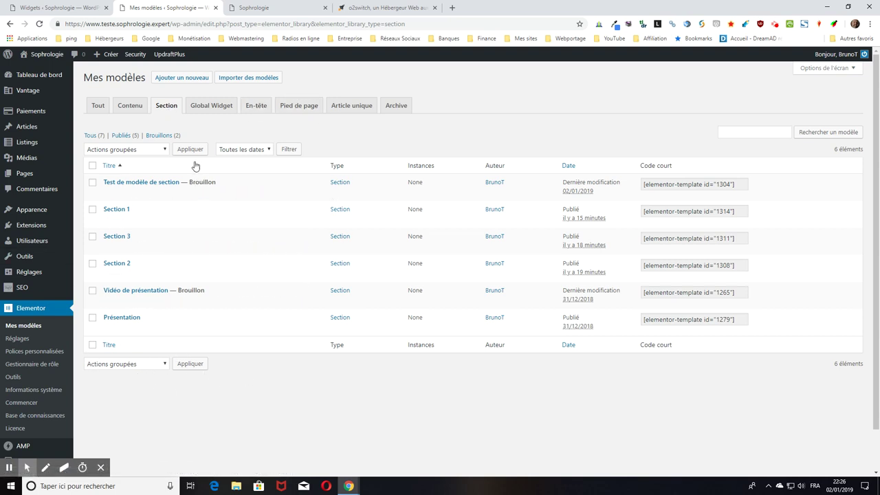
- Create a new unnamed Elementor template of type Section
click(172, 80)
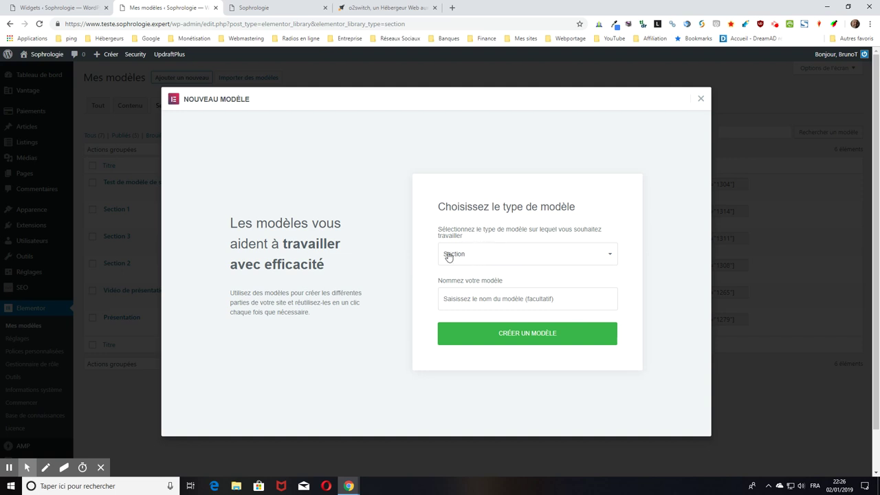
click(472, 259)
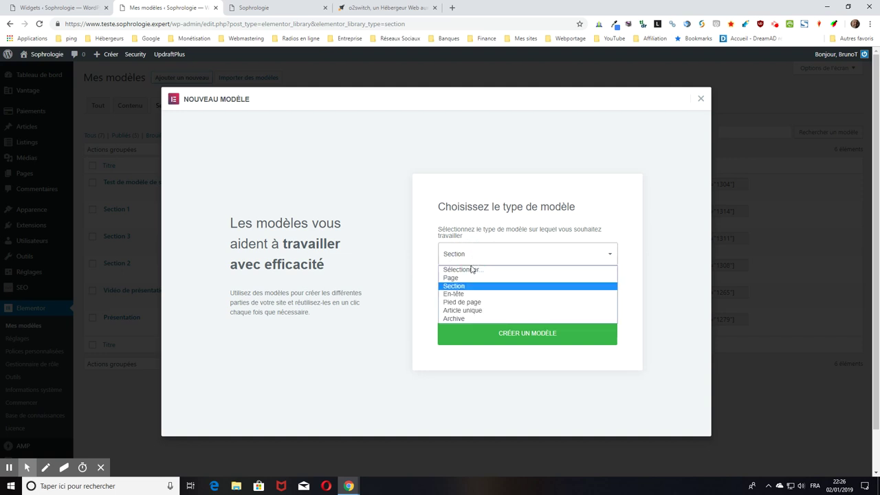
click(462, 320)
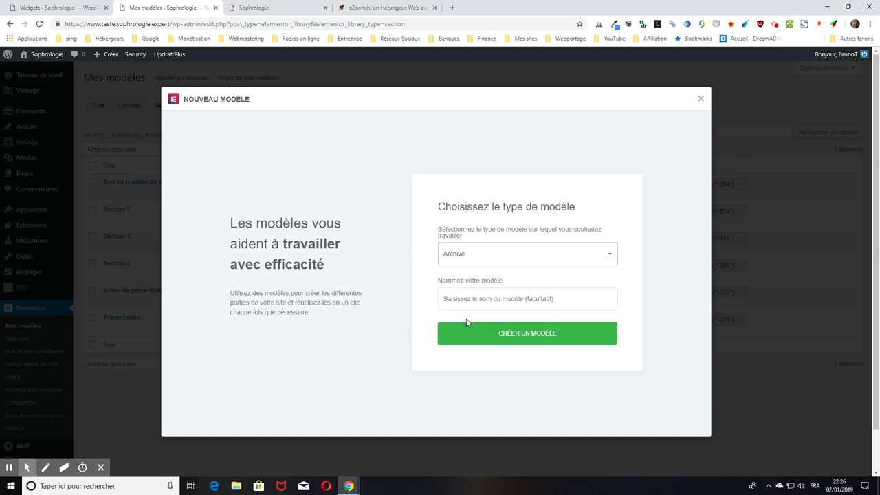
click(508, 267)
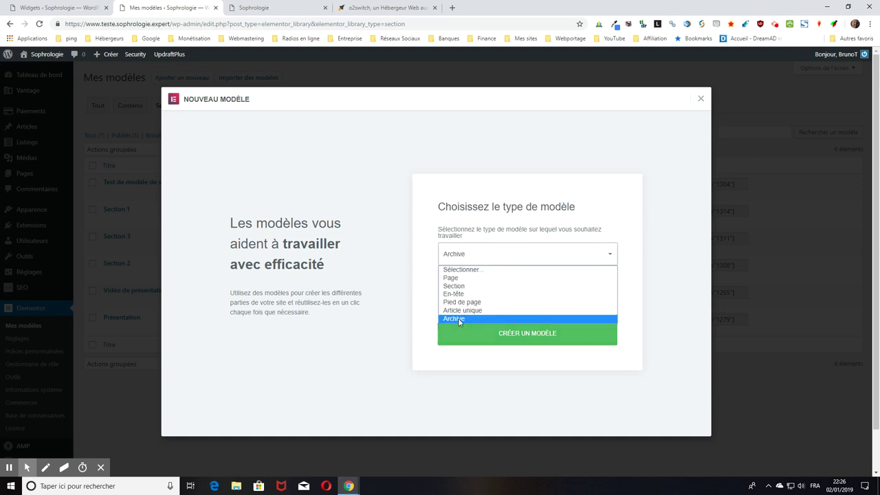
click(465, 286)
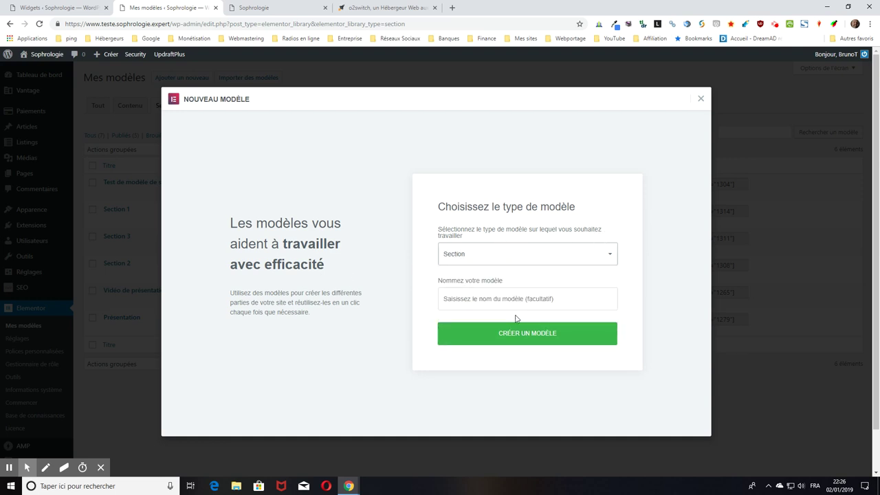
click(498, 300)
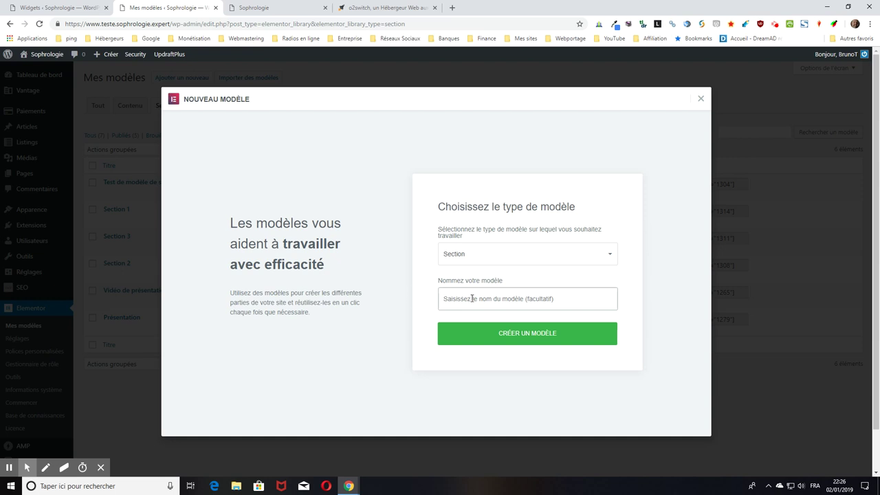
click(515, 340)
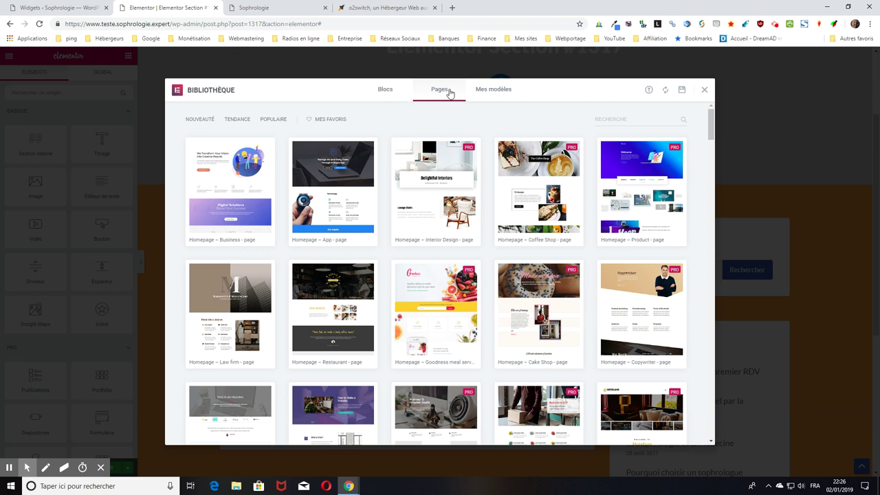
- Browse the ready-made blocks in the template library and close the library
click(386, 92)
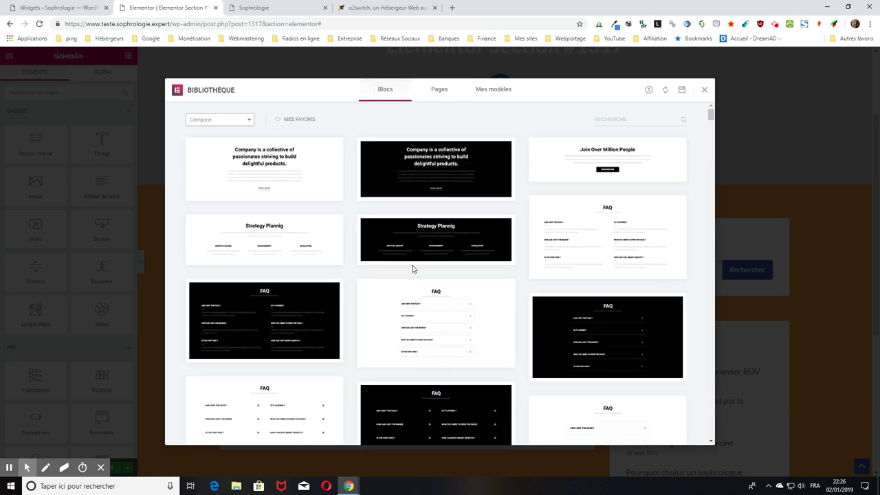
scroll(412, 269, down, 5)
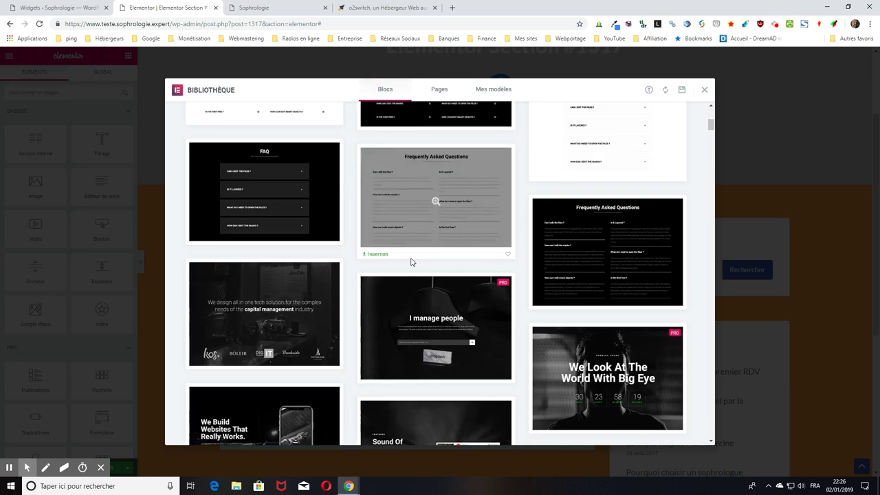
scroll(453, 223, down, 3)
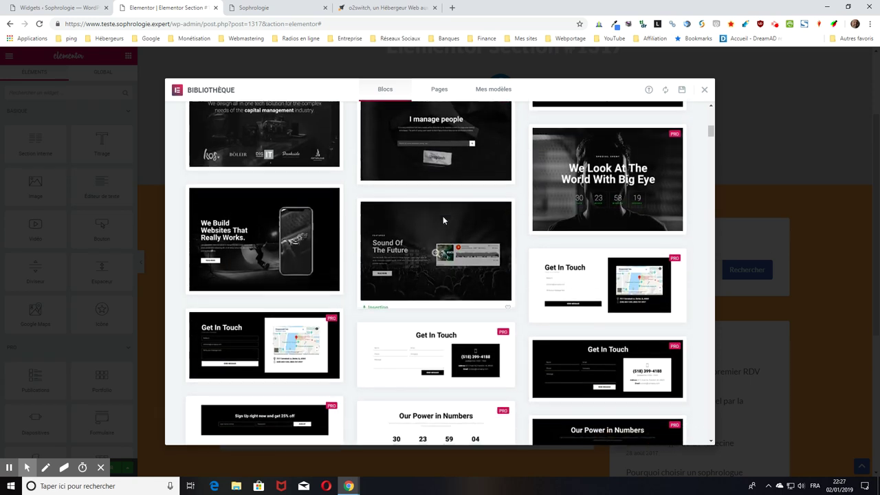
scroll(444, 220, down, 10)
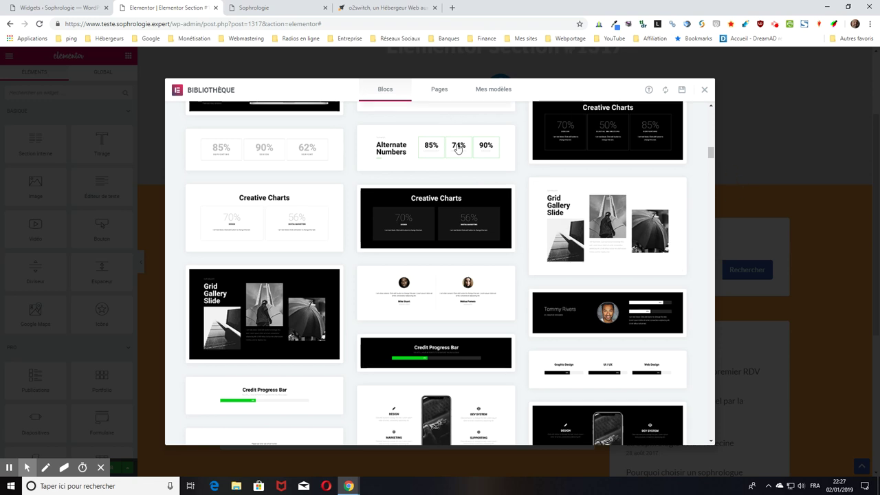
click(702, 90)
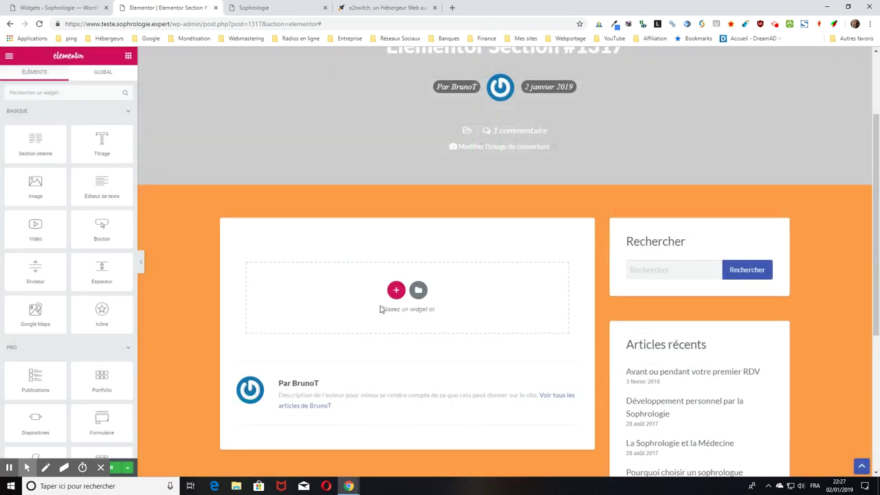
- Insert the black two-column FAQ block from the library's blocks into the empty section template and look over the inserted content
click(418, 290)
click(380, 90)
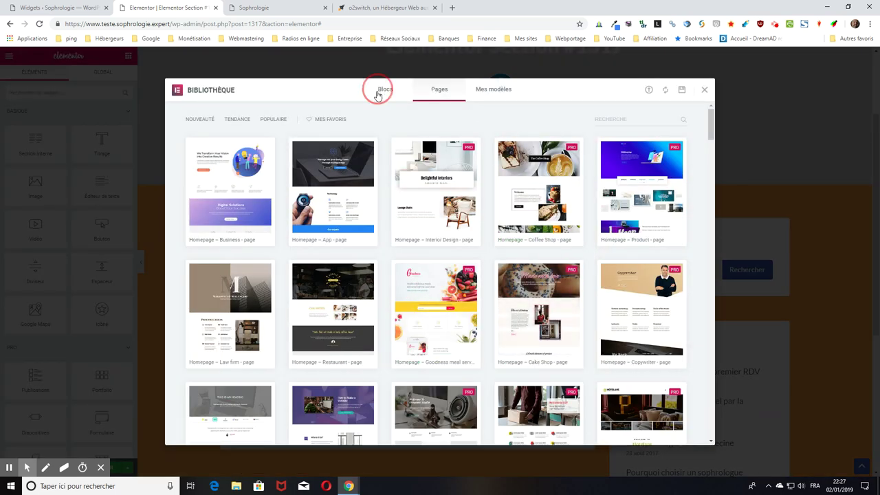
scroll(413, 179, down, 3)
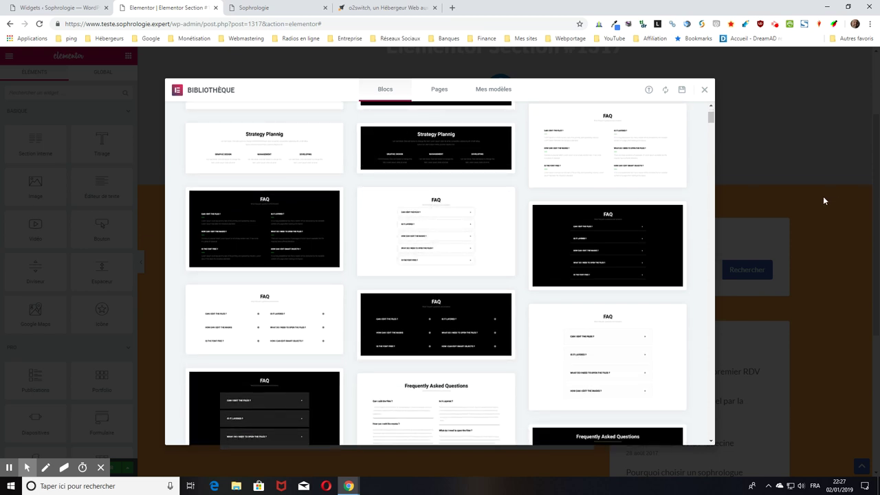
mouse_move(414, 338)
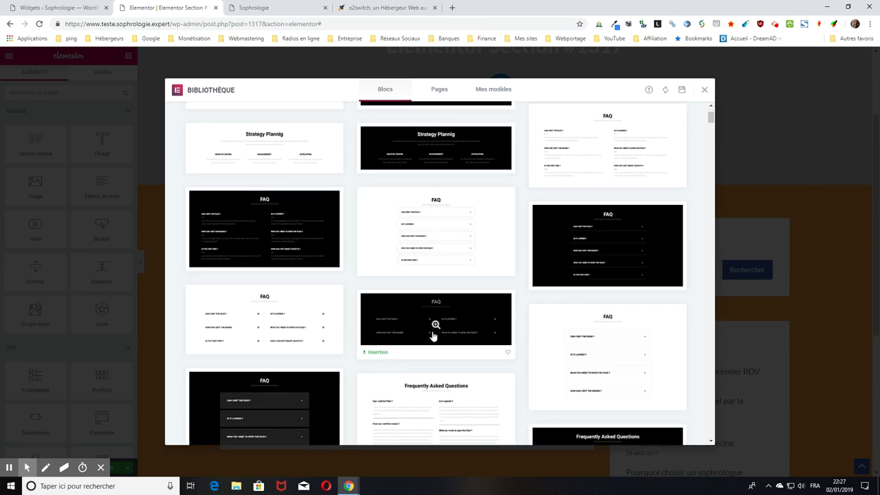
click(378, 354)
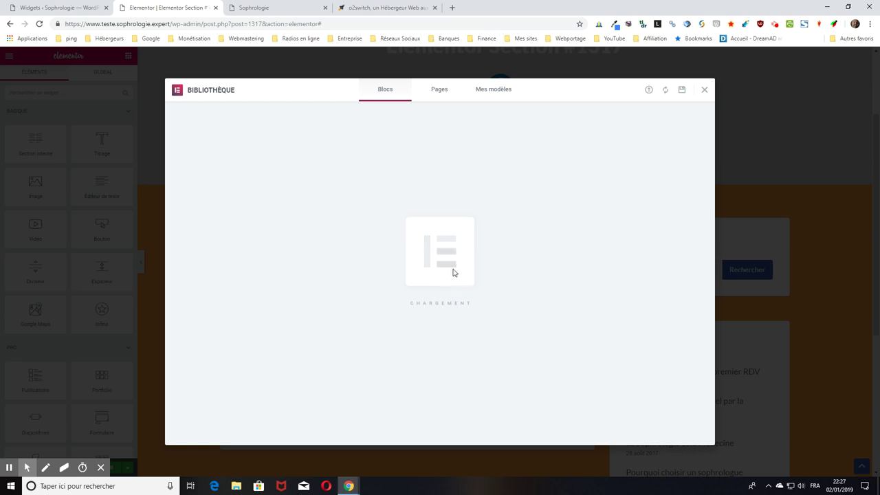
mouse_move(9, 470)
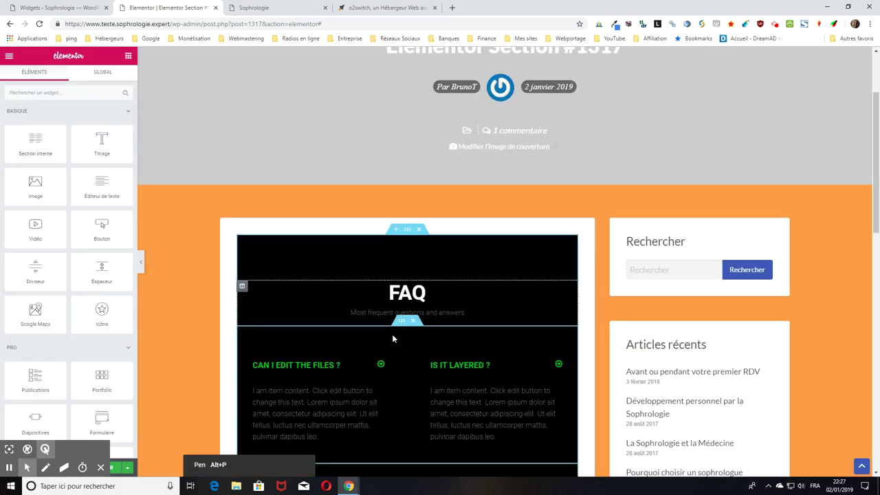
scroll(392, 334, down, 1)
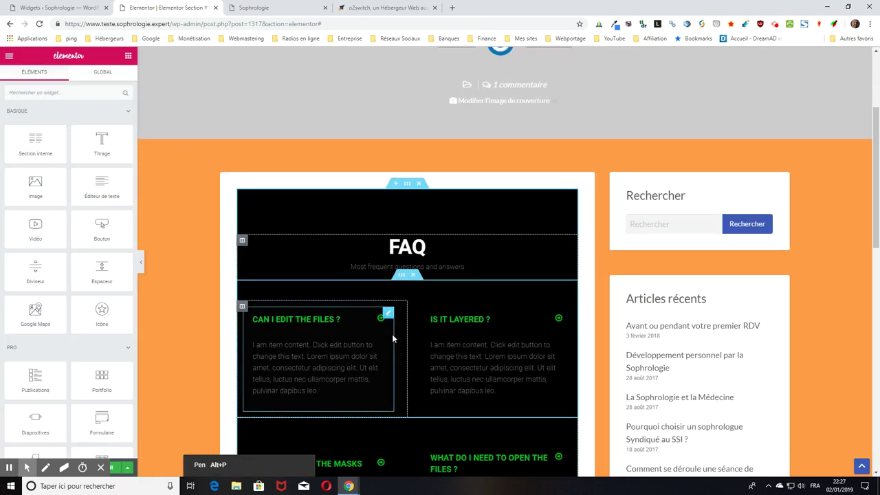
scroll(392, 334, down, 1)
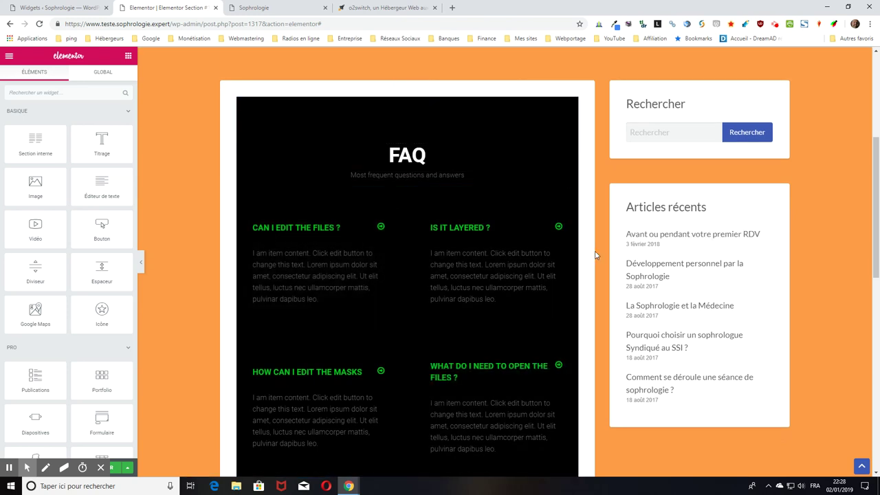
scroll(593, 181, up, 1)
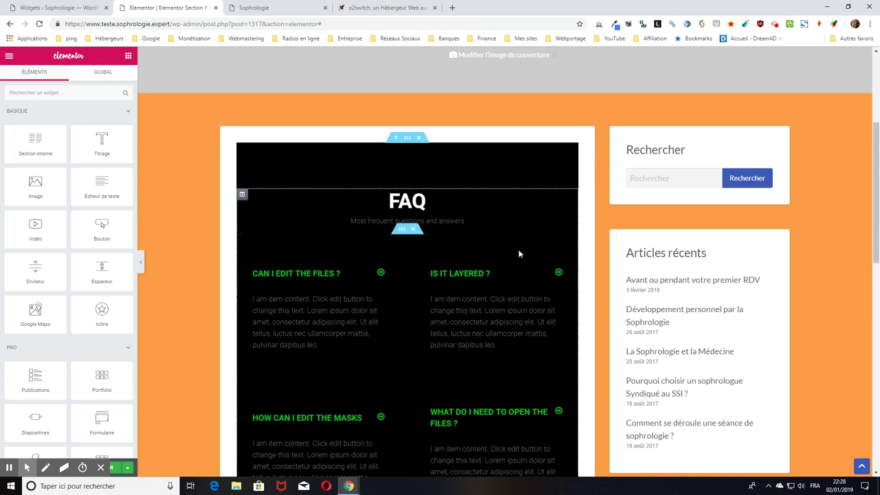
scroll(512, 251, down, 1)
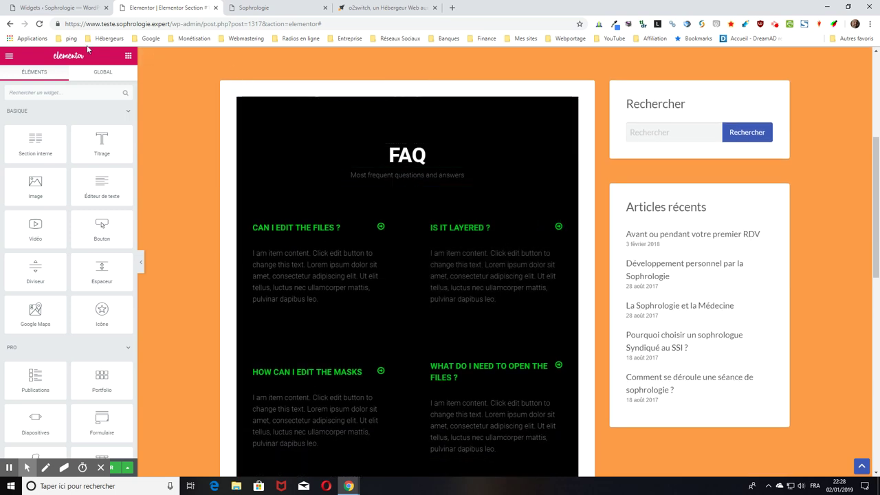
- Open the section template's settings and examine which content types its preview can use
click(28, 467)
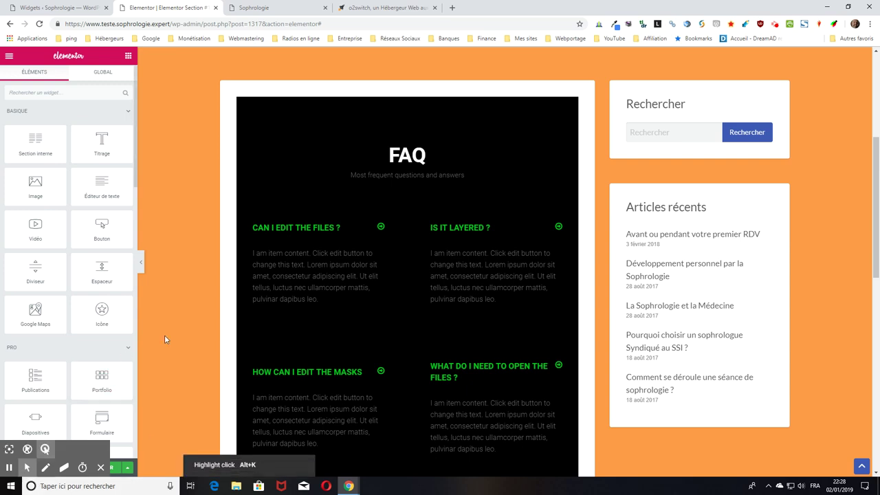
click(199, 76)
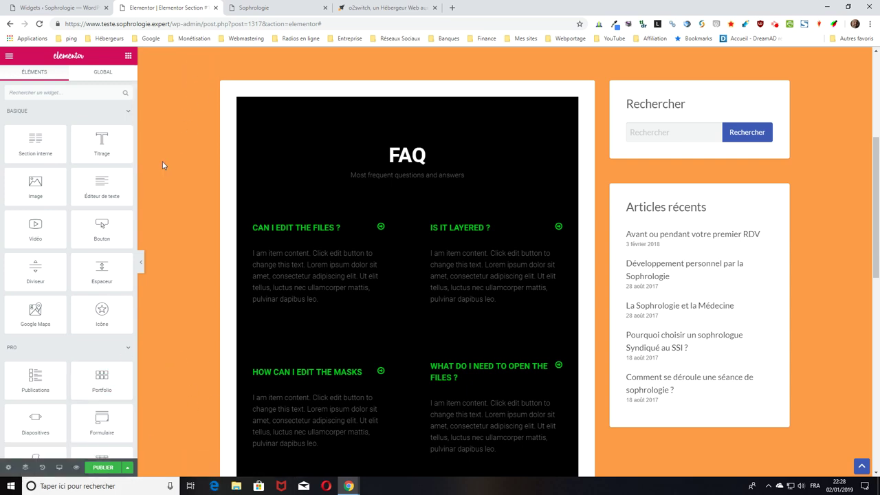
click(10, 467)
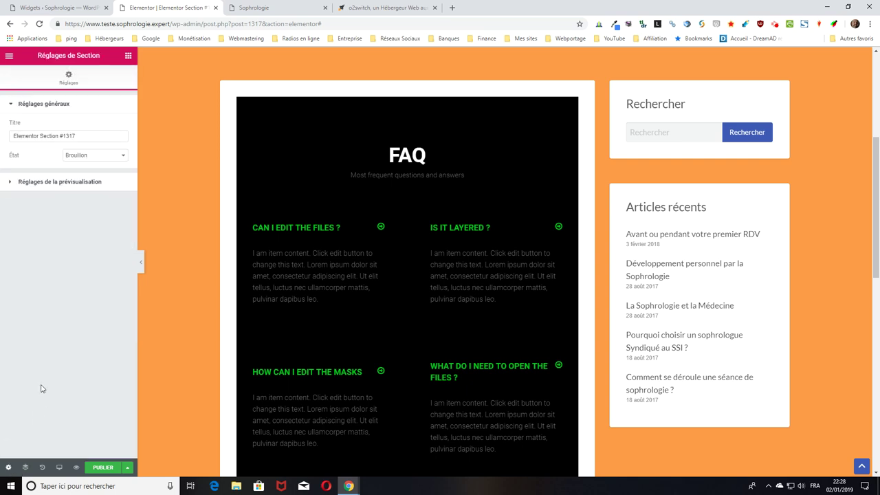
click(53, 187)
click(57, 160)
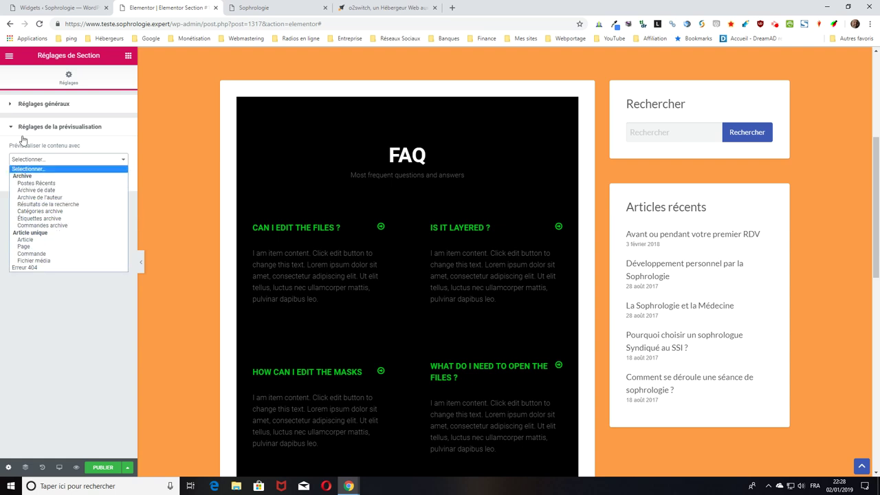
click(88, 139)
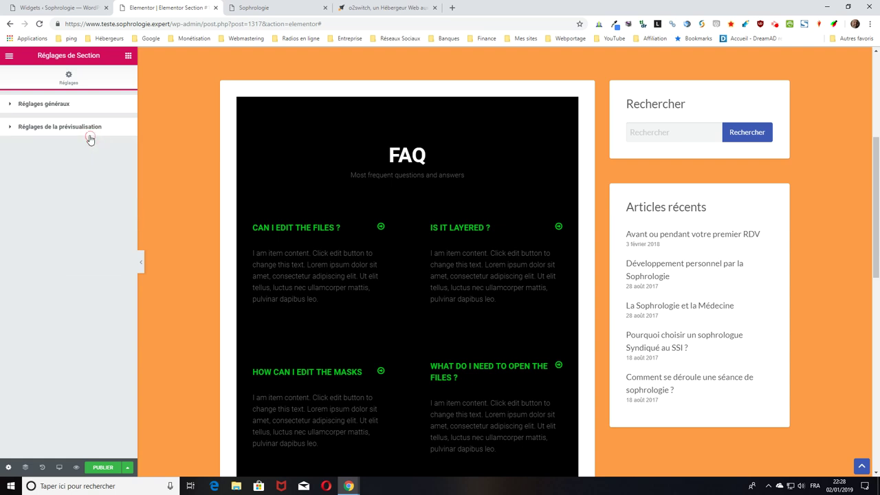
- Examine the section template's general settings, its edit history and the editor's global options
click(31, 108)
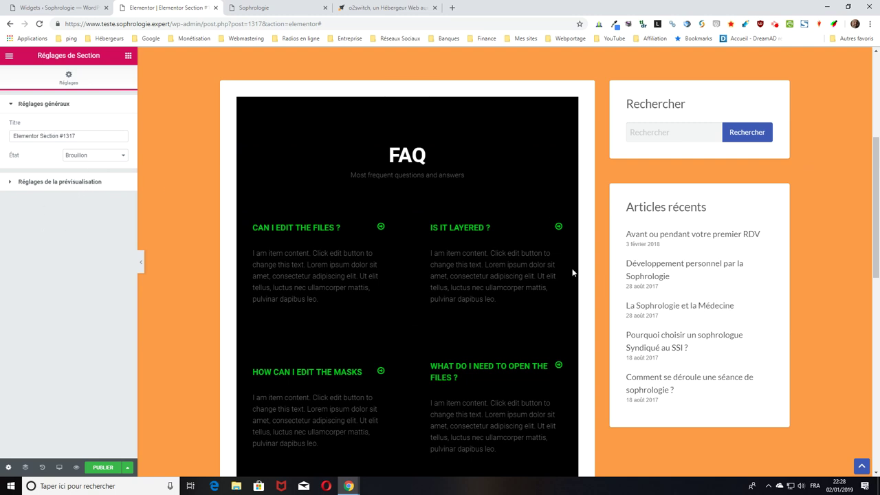
click(10, 470)
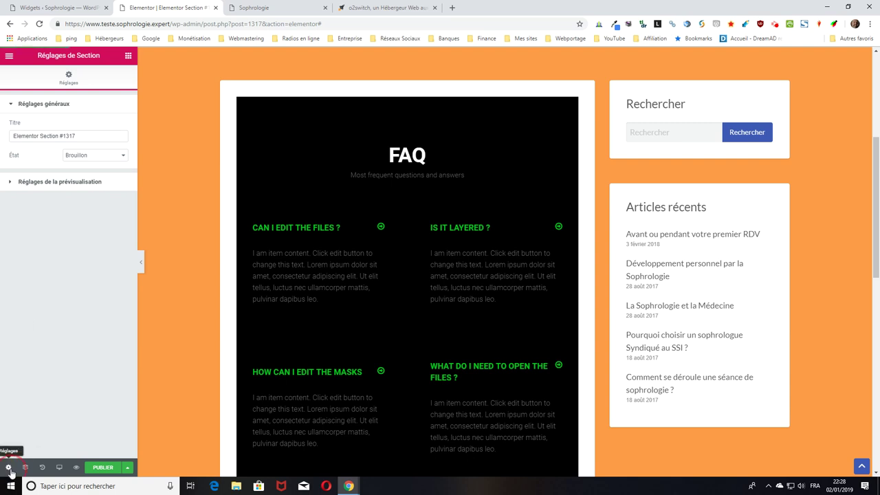
click(41, 468)
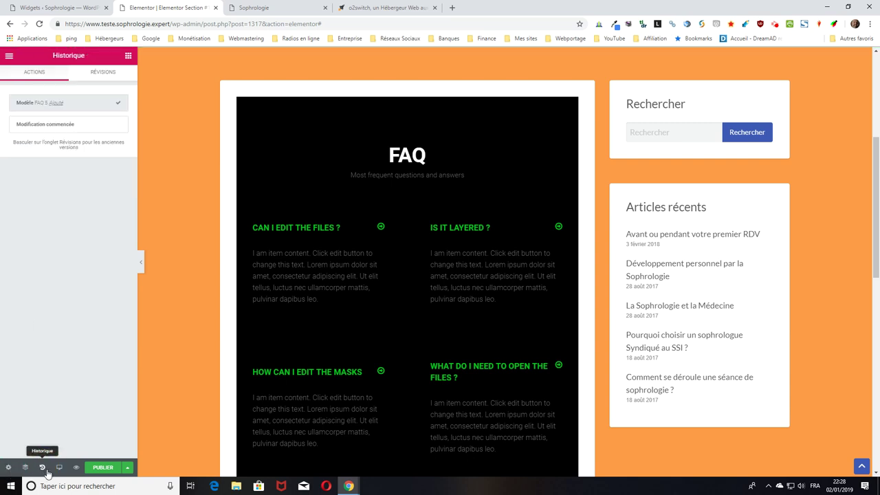
click(10, 57)
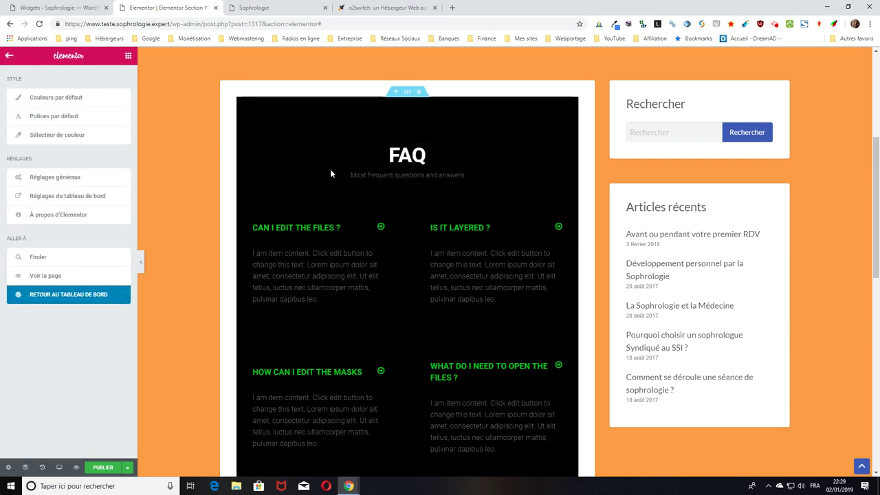
- Save the whole black FAQ section to the template library under the name "Section modèle"
click(396, 128)
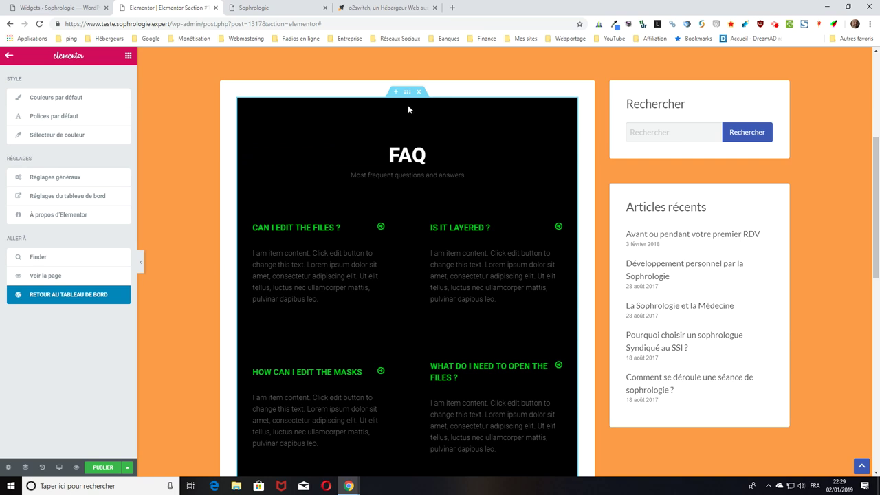
scroll(413, 132, down, 4)
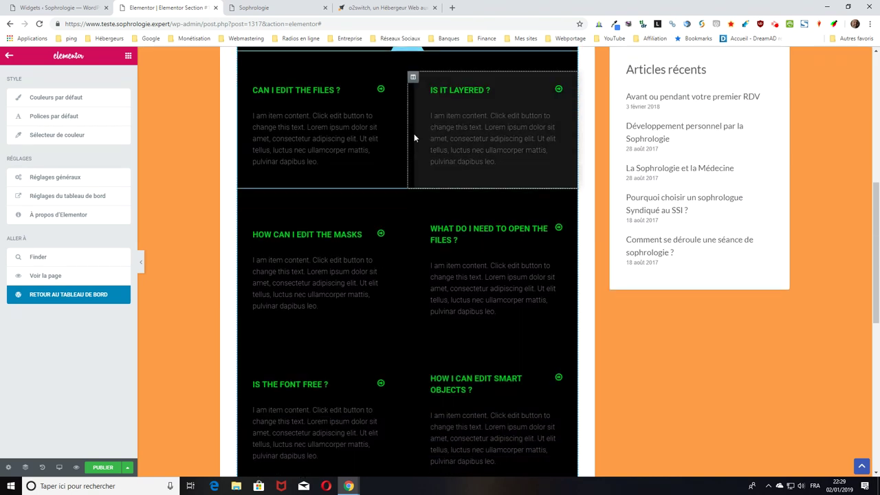
scroll(410, 120, up, 4)
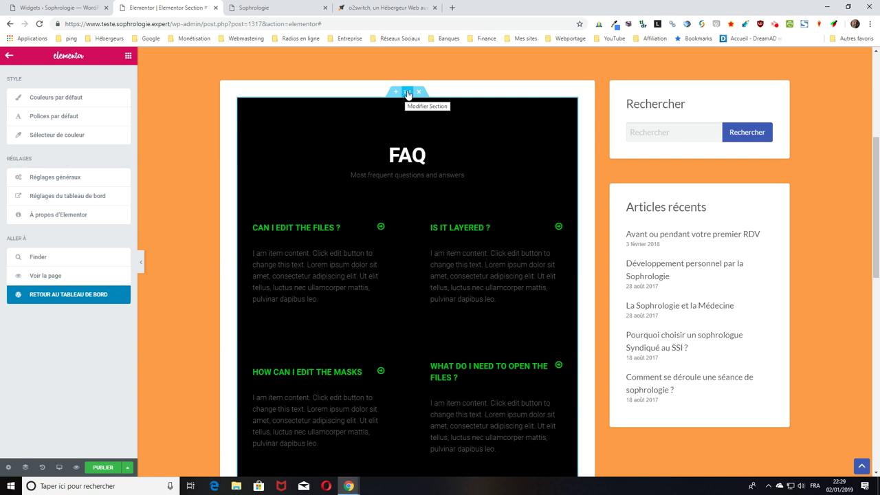
right_click(407, 94)
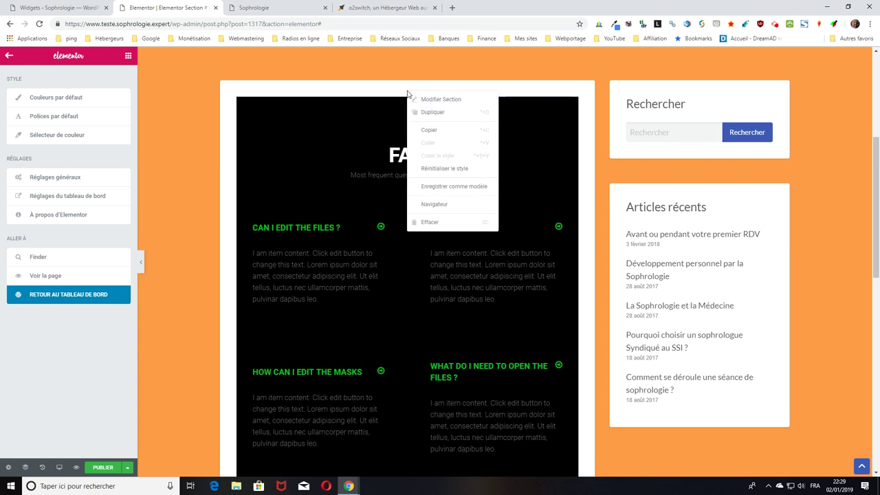
click(435, 187)
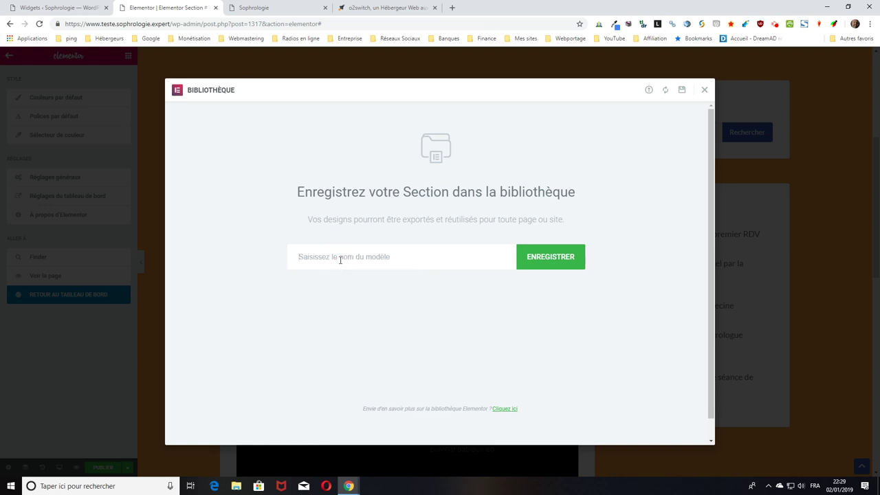
text(Section modèle)
click(551, 260)
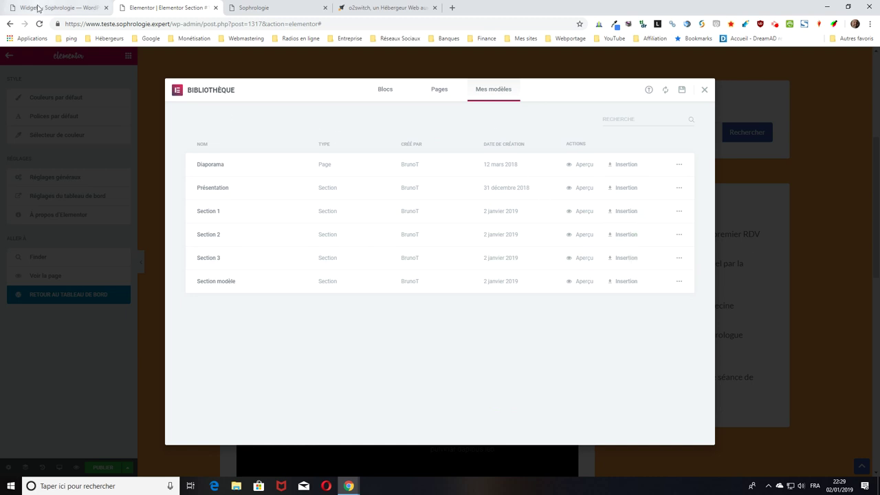
- On the WordPress Widgets page, add a Bibliothèque d'Elementor widget to the Page d'accueil area, directly above Vantage - Home Latest Listings
click(65, 8)
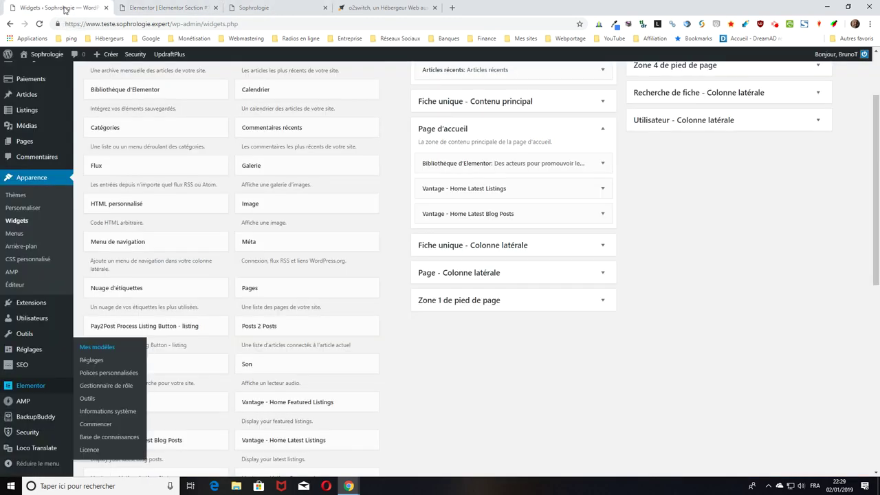
scroll(69, 143, up, 3)
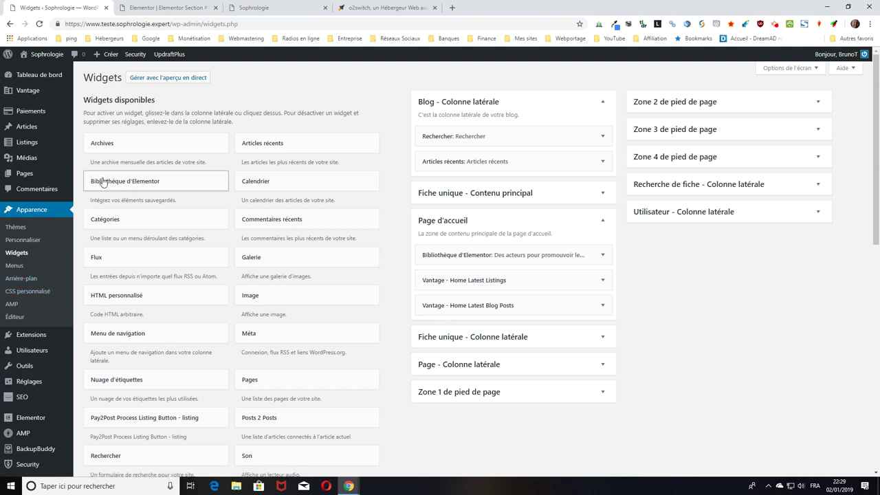
drag(102, 181, 447, 278)
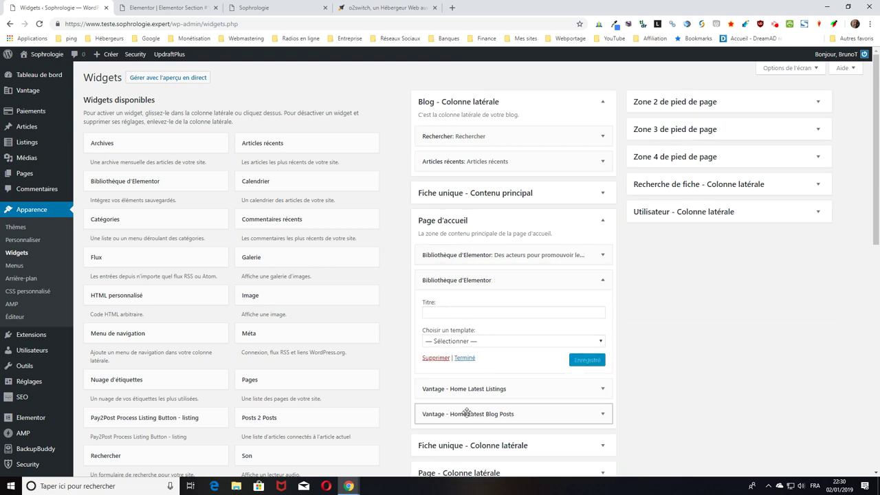
click(452, 310)
text(Titre d'exemple)
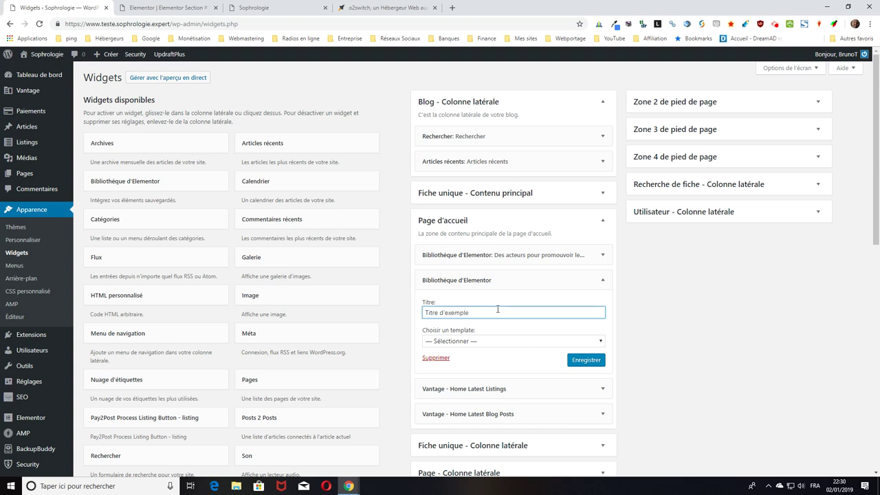
scroll(498, 306, down, 2)
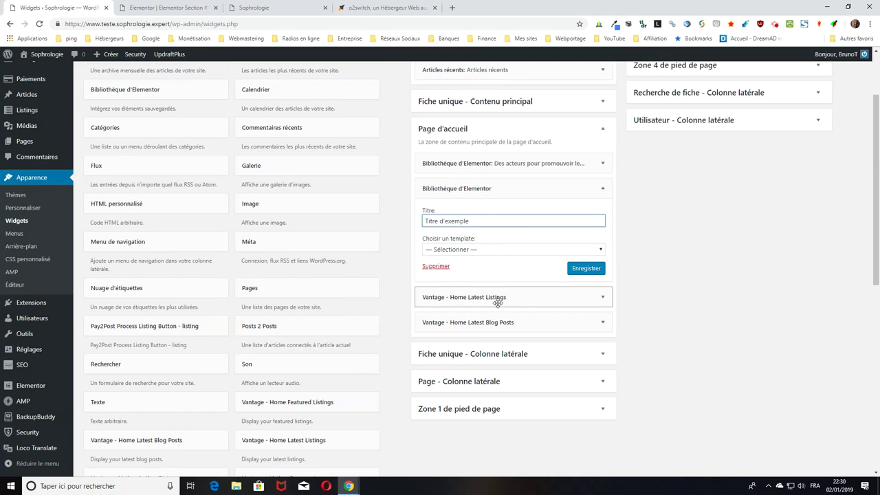
click(479, 251)
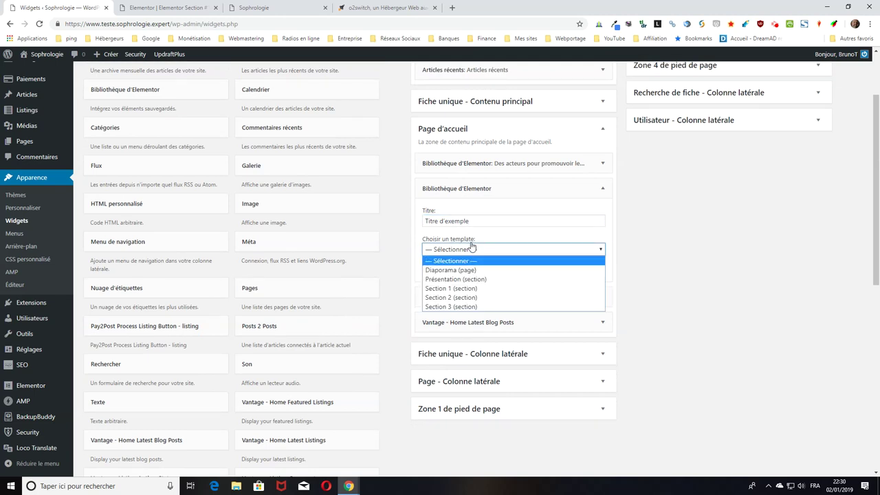
click(649, 281)
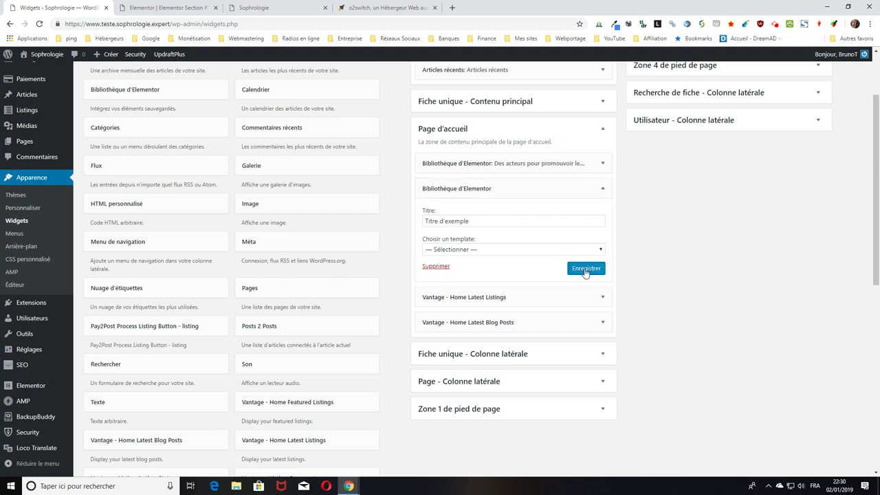
- Reload the Widgets page, discarding the unsaved changes, and reopen the untitled Bibliothèque d'Elementor widget in the Page d'accueil area
click(40, 25)
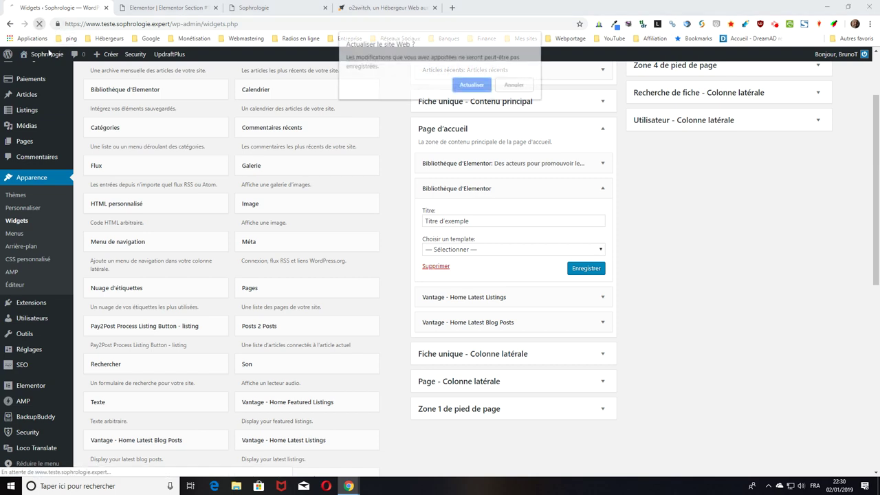
click(470, 86)
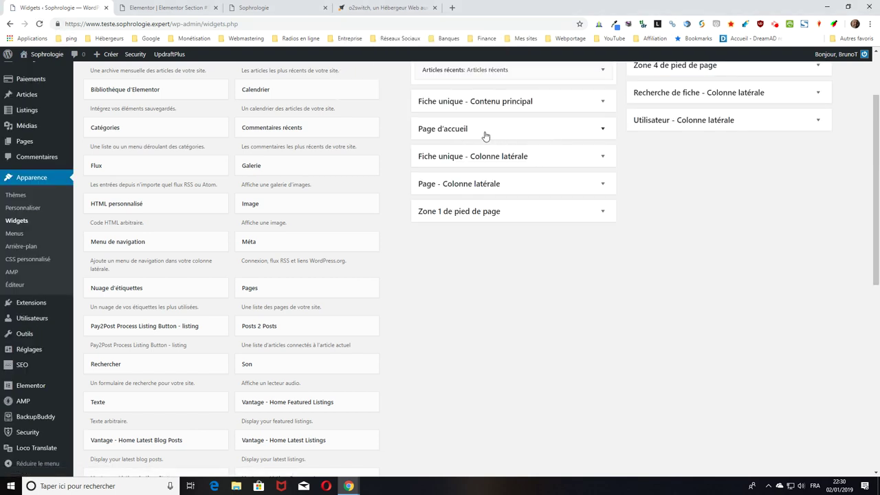
scroll(238, 198, up, 3)
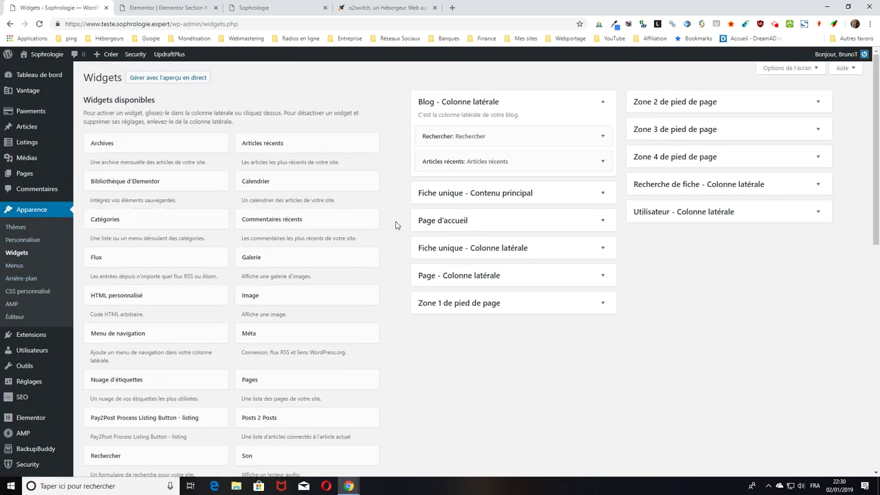
click(440, 221)
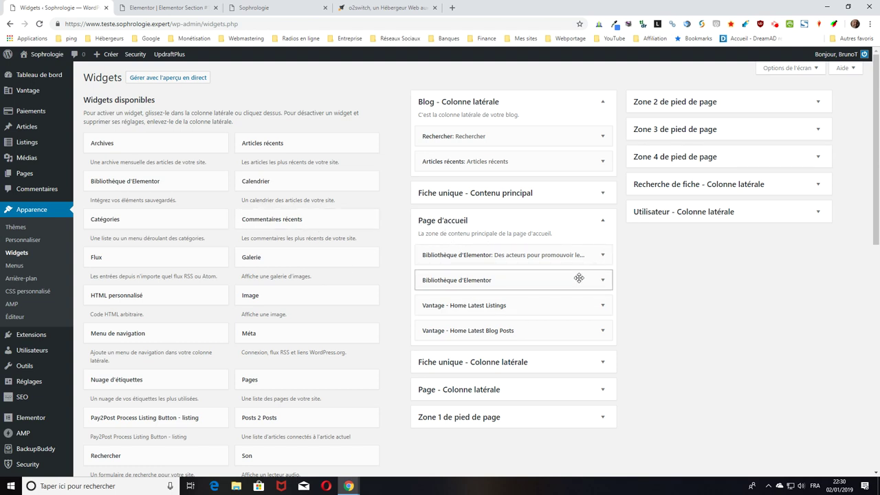
click(602, 280)
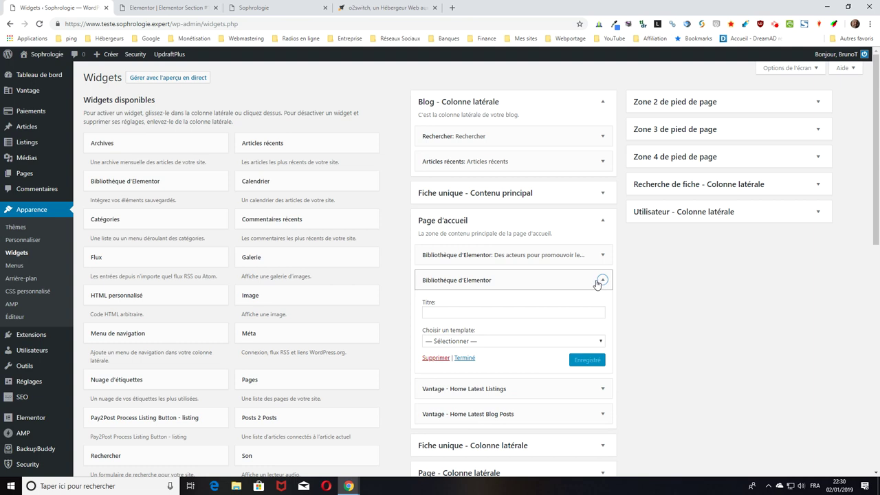
- Title the widget "Titre exemple", choose the template Section modèle (section) for it and save the widget
click(450, 312)
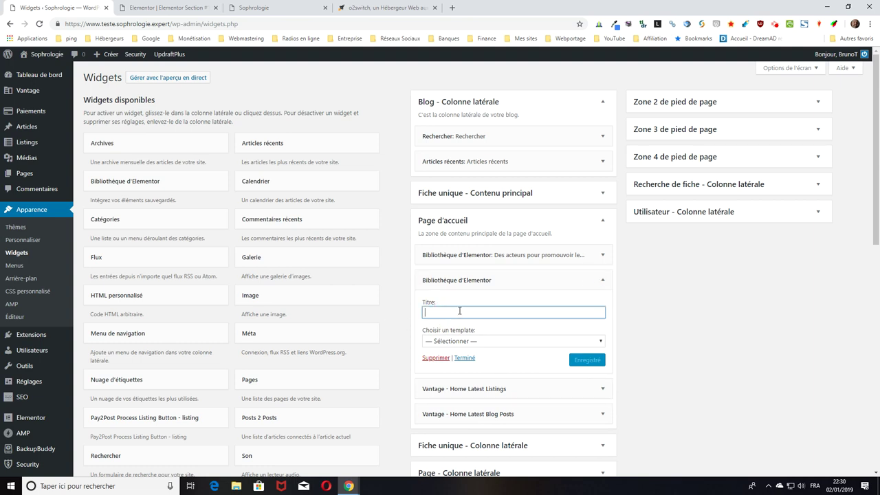
text(Titre exemple)
click(482, 342)
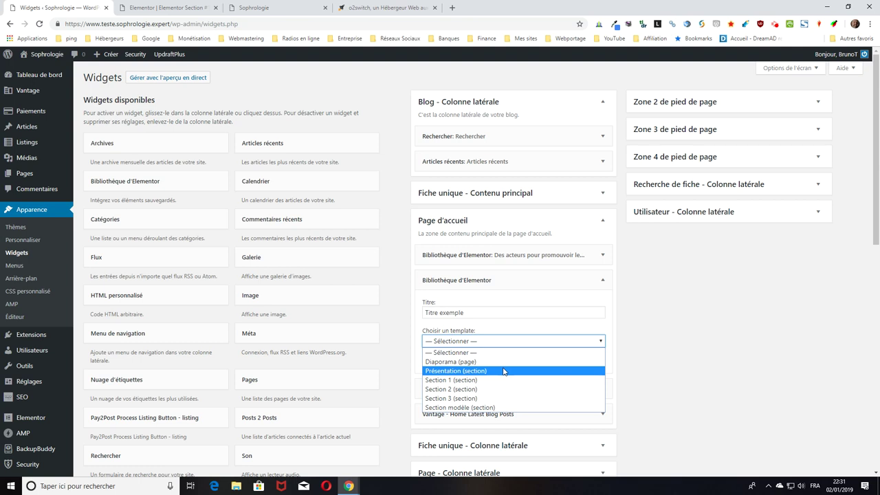
click(494, 408)
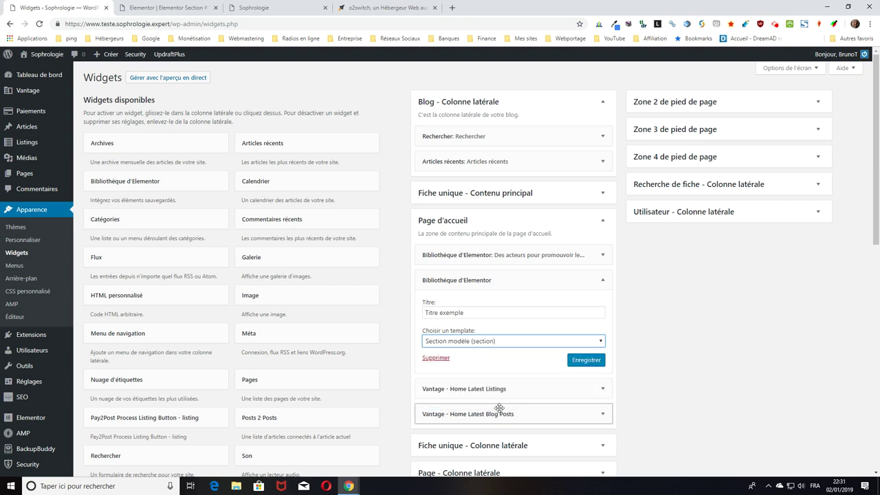
click(587, 360)
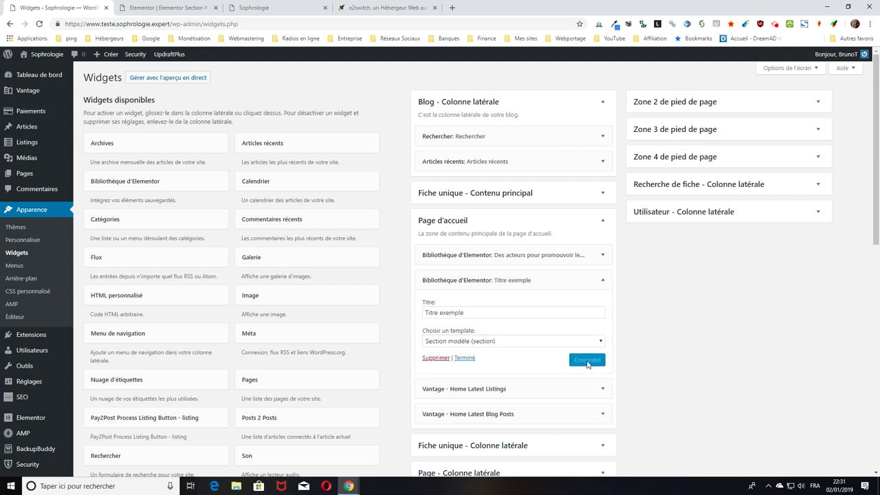
- Reload the site's public home page and inspect the FAQ section displayed by the new widget
click(199, 7)
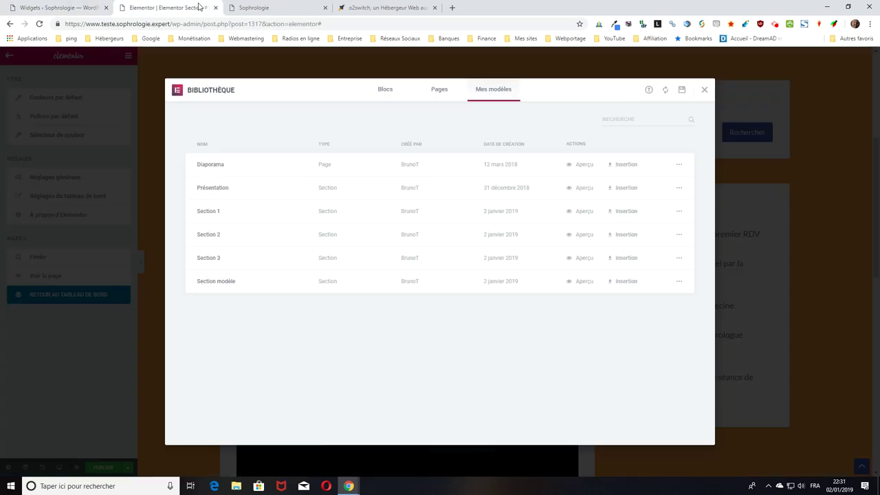
click(275, 8)
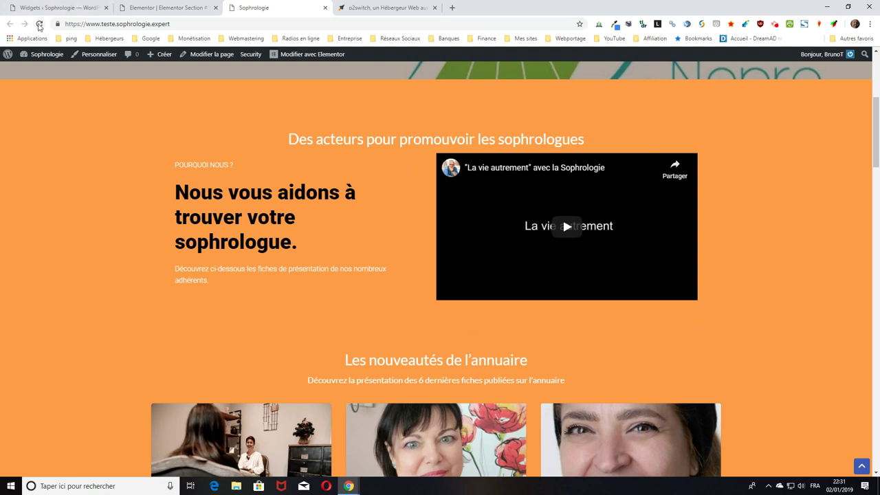
click(38, 25)
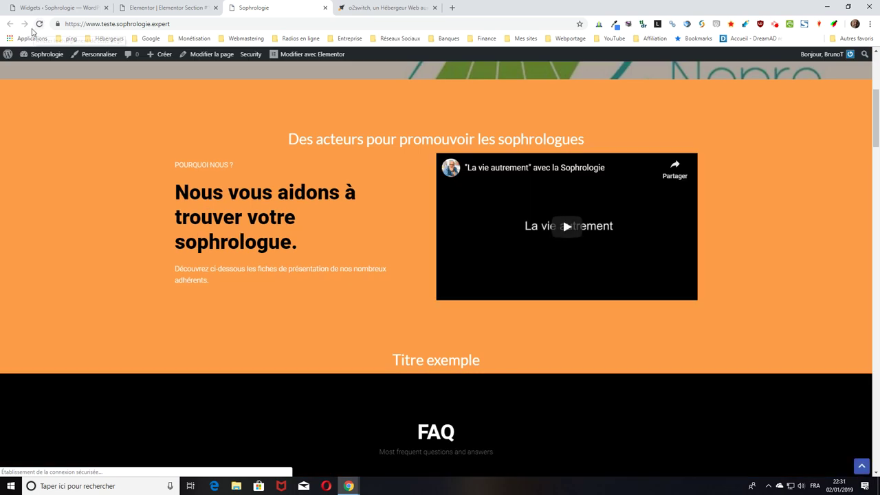
scroll(215, 161, down, 2)
scroll(213, 161, down, 3)
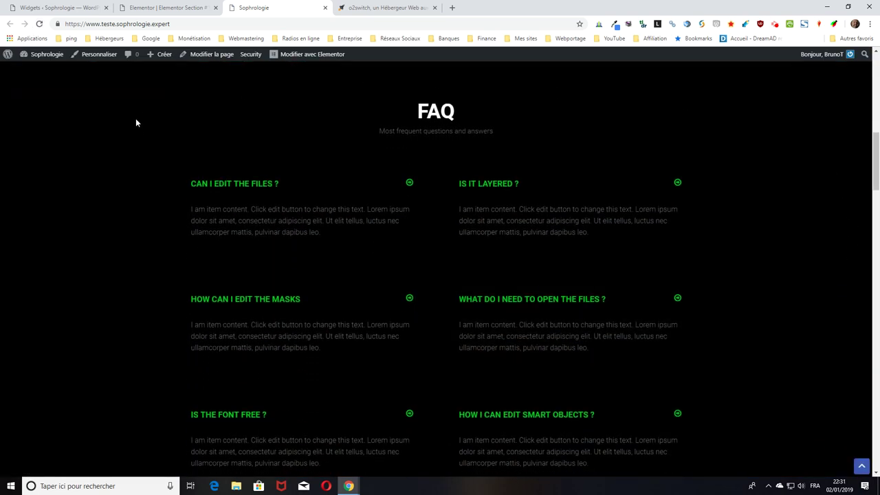
- Return to the Elementor section editor and close the template library
click(76, 9)
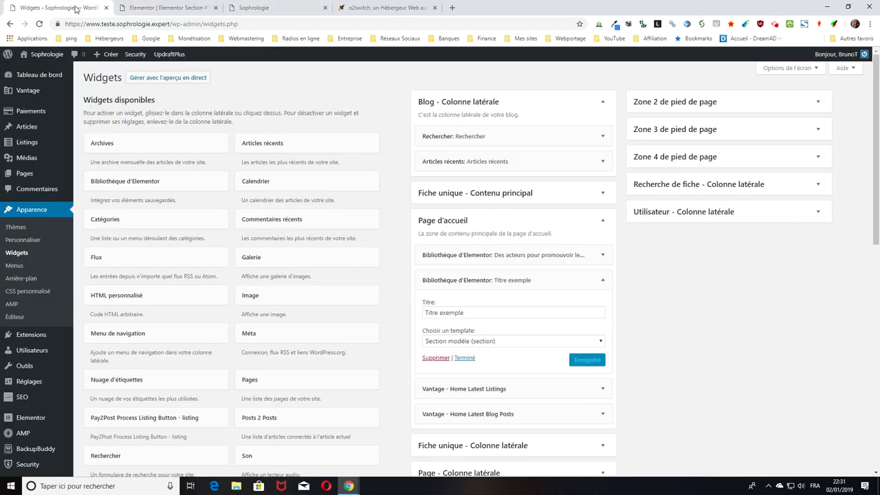
click(121, 7)
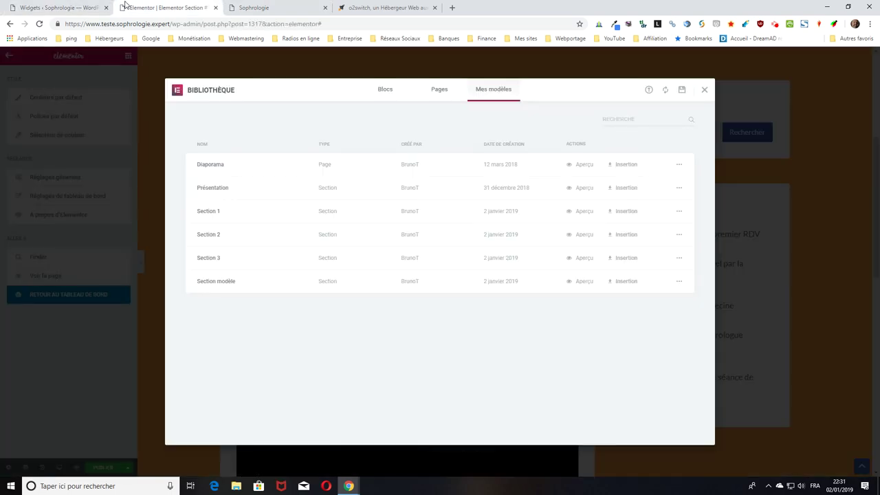
click(705, 89)
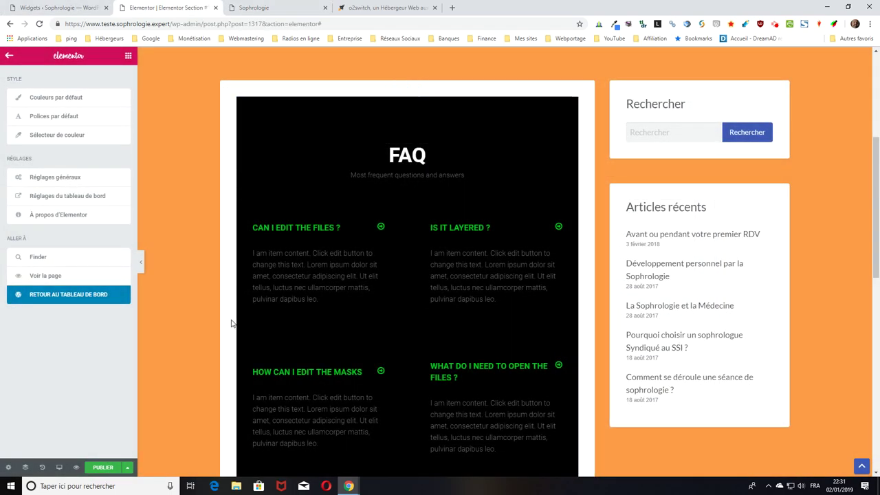
- Review the FAQ under "Titre exemple" on the public home page again and go back to the section editor
click(254, 7)
scroll(824, 330, down, 2)
scroll(822, 344, up, 4)
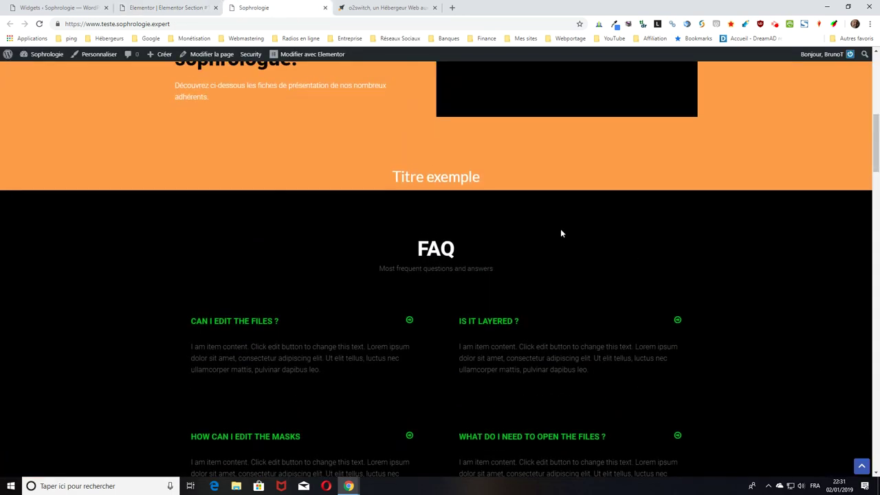
click(160, 8)
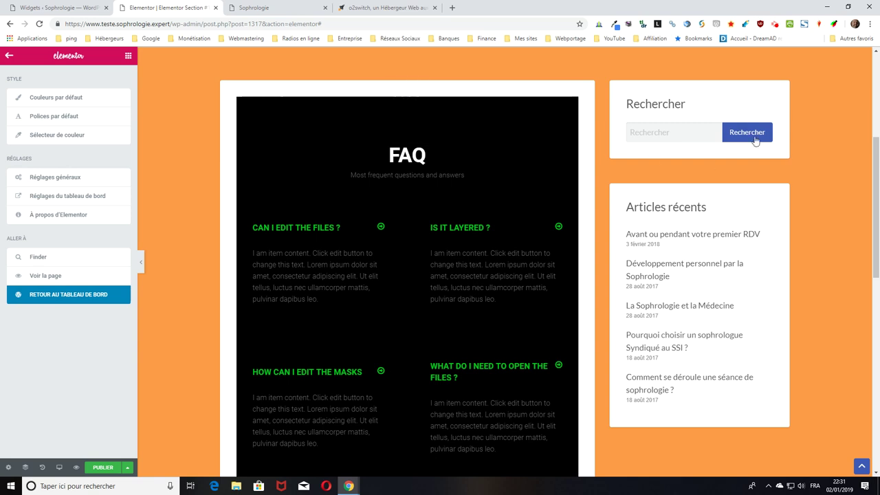
- Examine how the FAQ section is laid out between the page content and "Titre exemple" on the public home page
scroll(145, 173, up, 1)
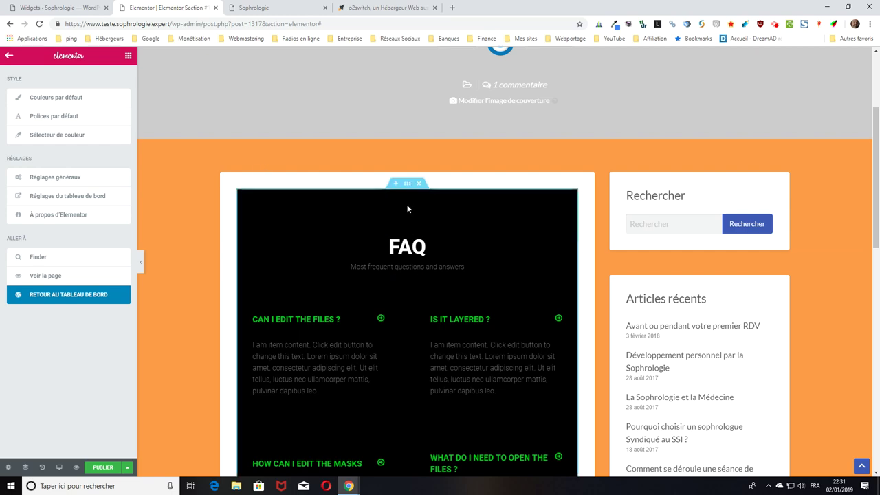
click(264, 7)
scroll(535, 221, down, 5)
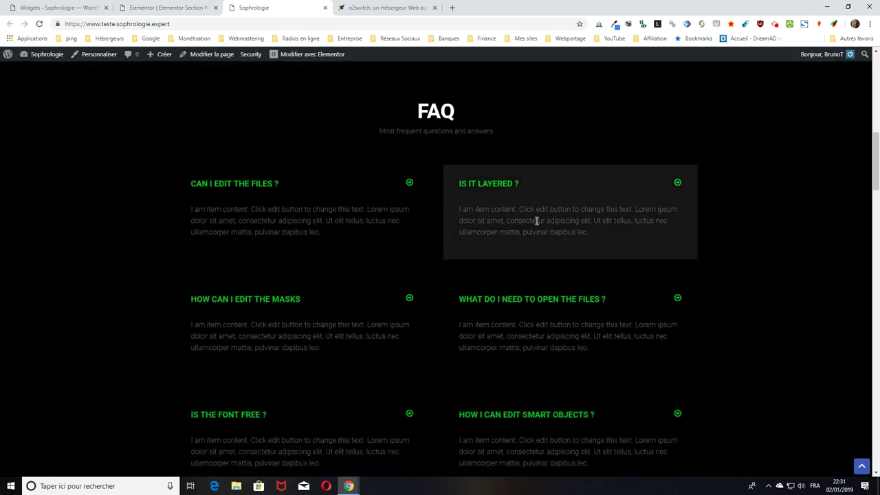
scroll(530, 214, up, 5)
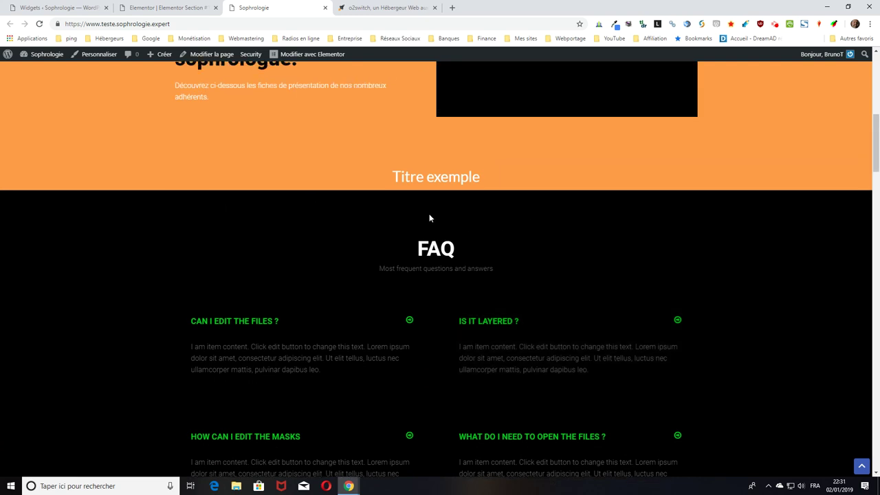
scroll(429, 217, down, 2)
scroll(432, 218, down, 1)
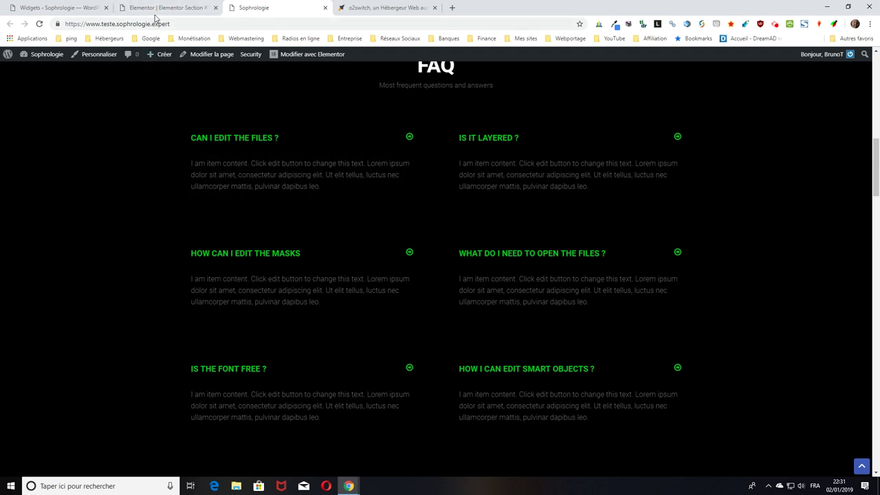
- Return to the Elementor section editor and open the advanced settings of the FAQ section
click(155, 9)
scroll(481, 290, down, 2)
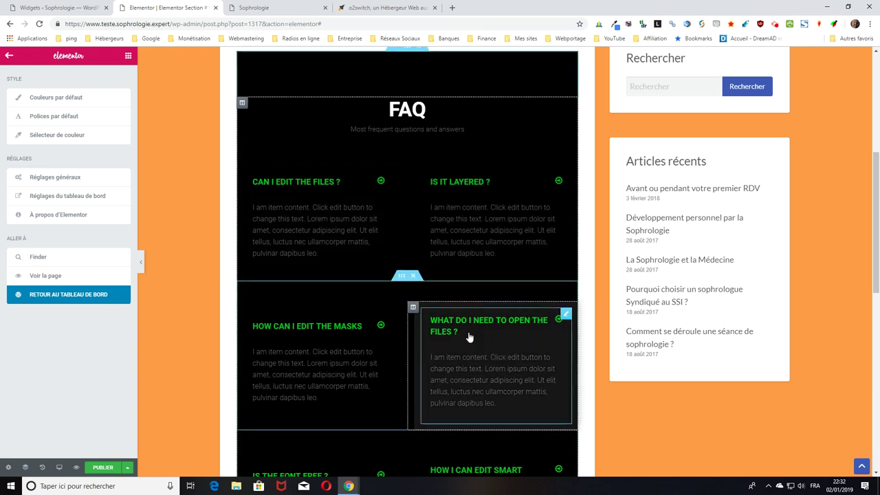
scroll(428, 289, up, 2)
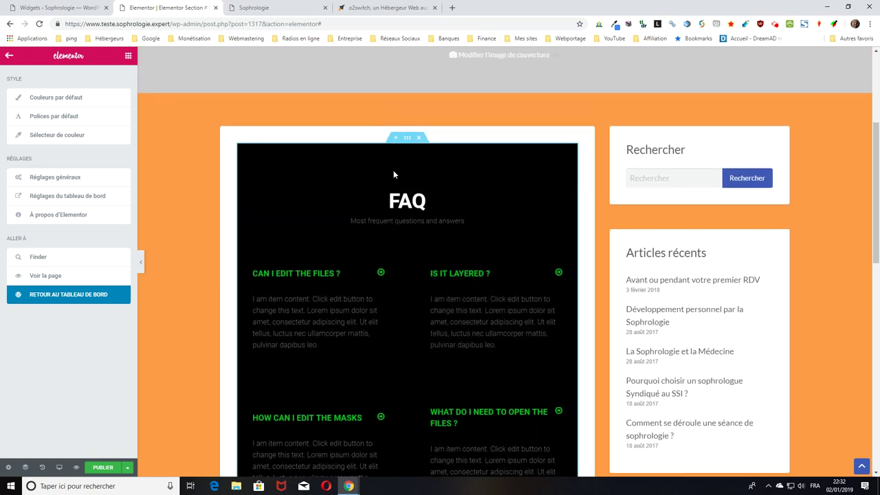
click(406, 139)
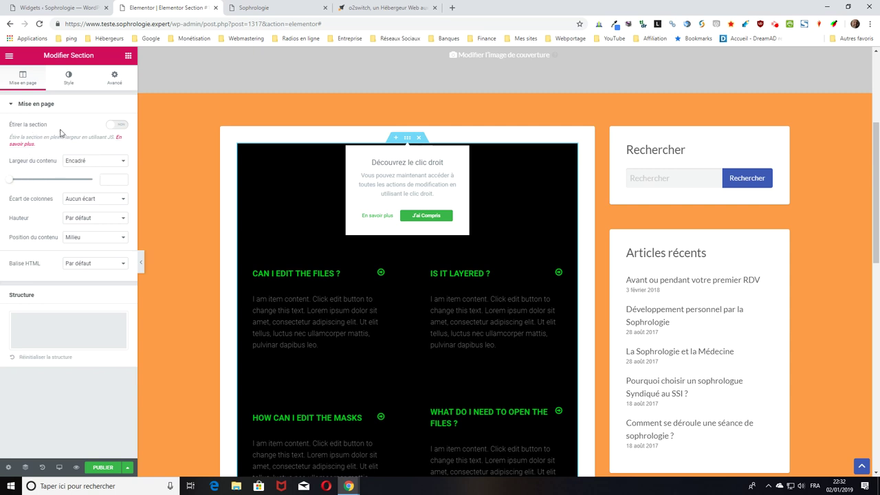
click(114, 78)
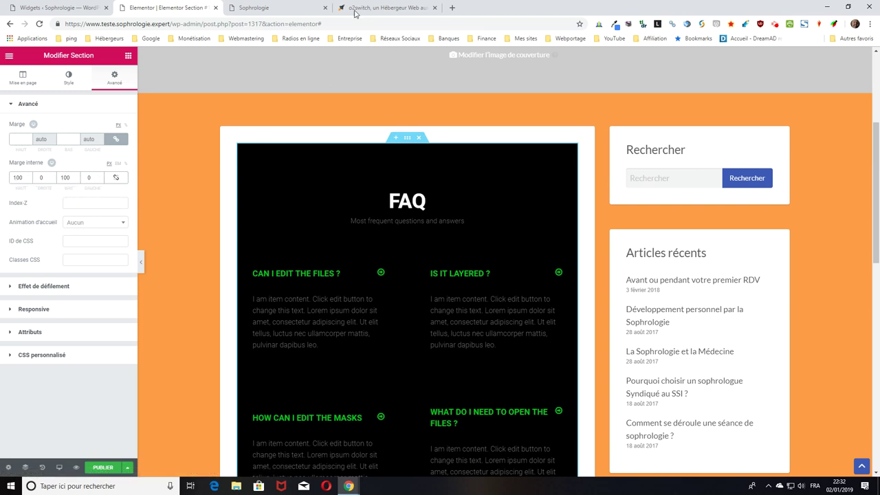
- Inspect the empty space above and below the FAQ on the public home page, then return to the section editor
click(275, 7)
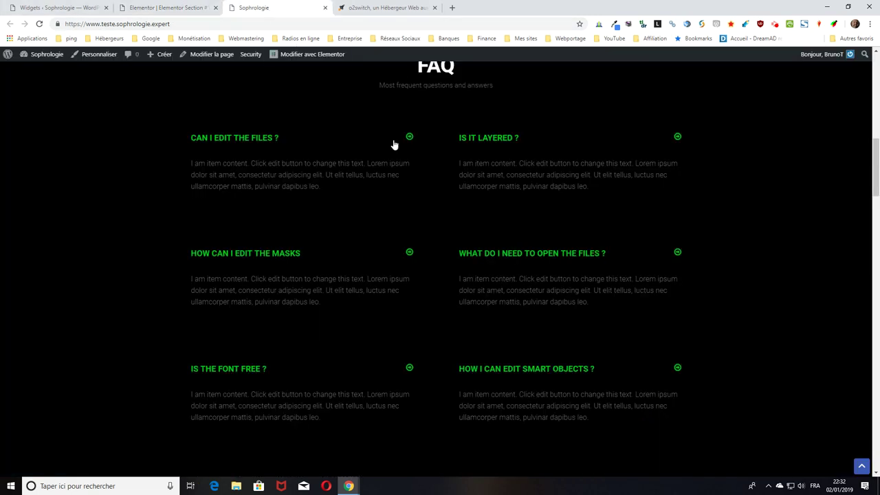
scroll(388, 174, up, 2)
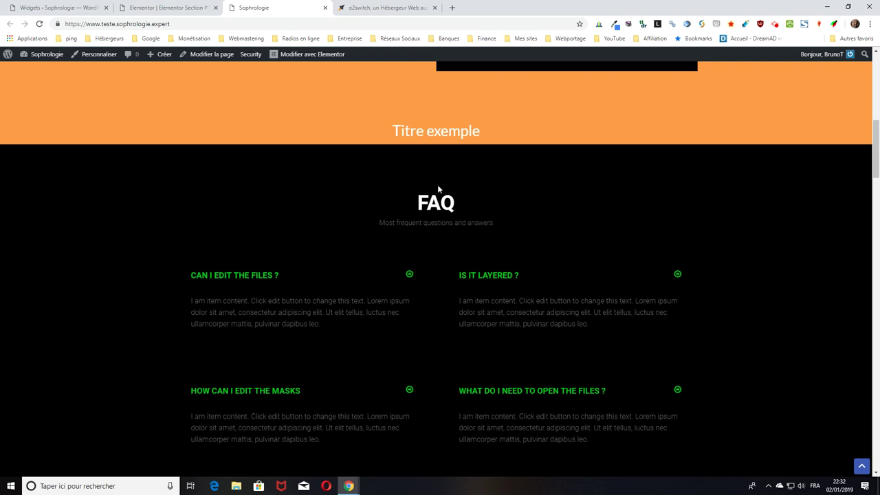
scroll(437, 184, down, 7)
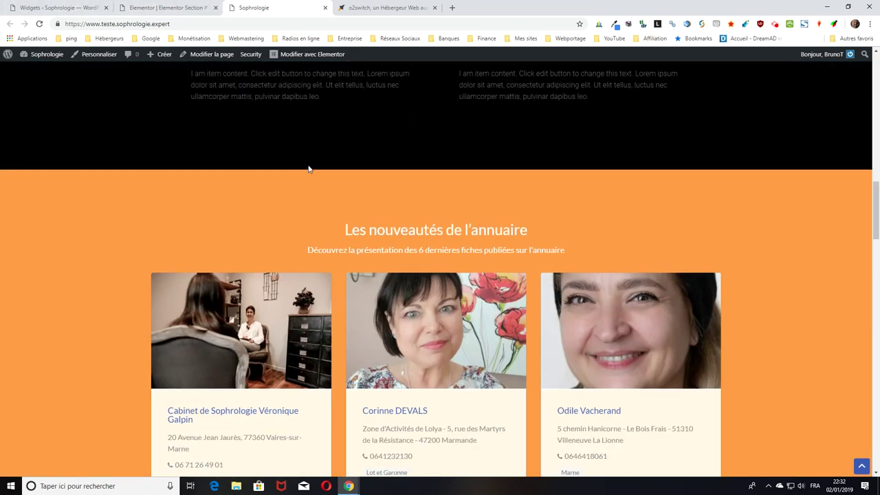
scroll(309, 169, up, 7)
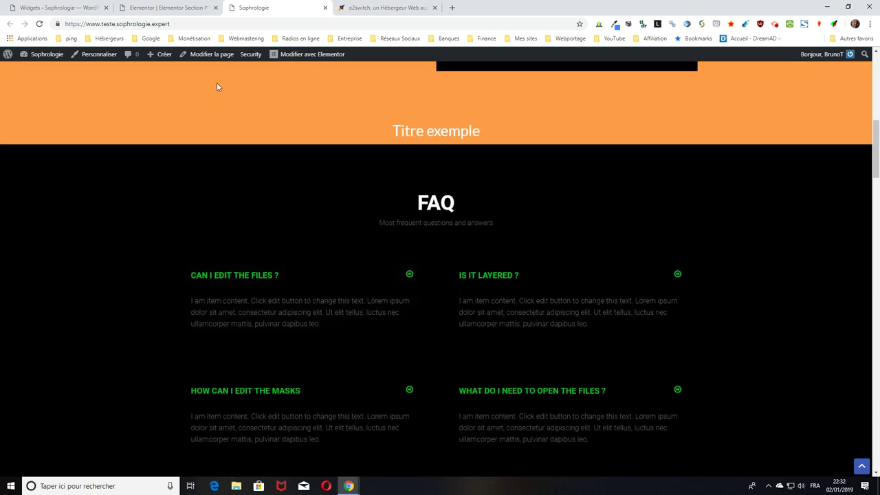
click(76, 9)
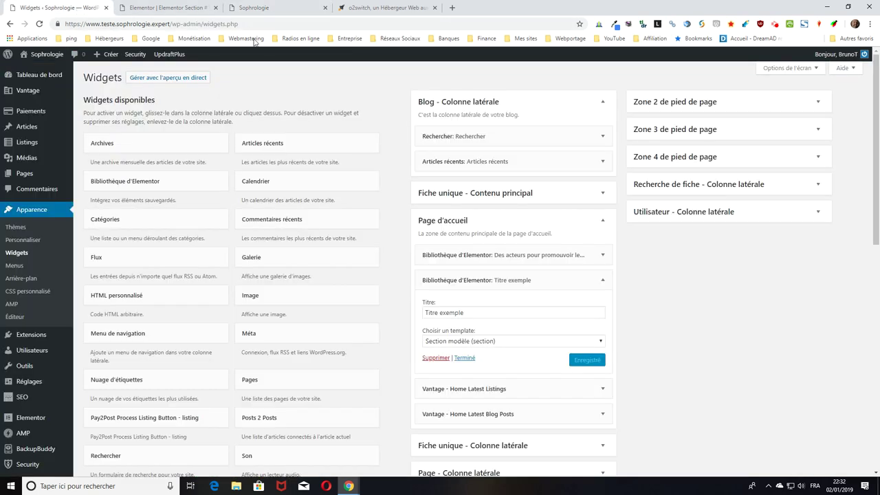
click(156, 9)
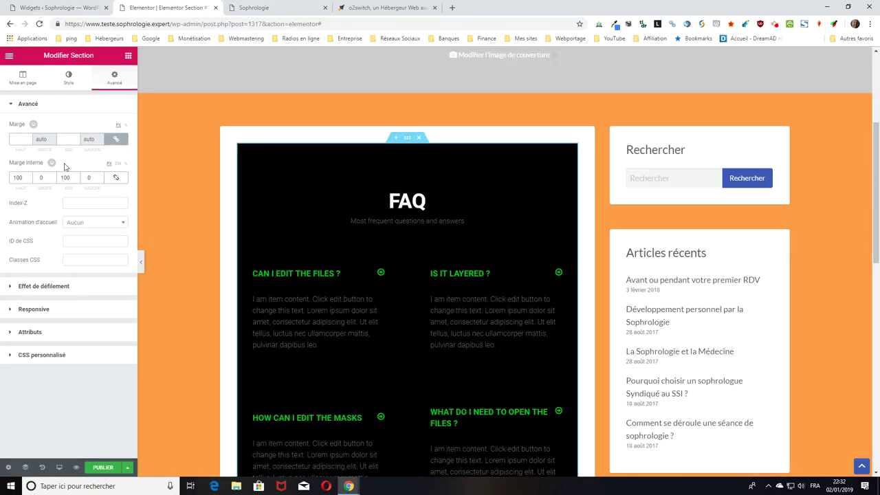
- Set the FAQ section's inner margin (Marge interne) to 50 on both the top and the bottom
drag(24, 177, 8, 179)
text(50)
key(Tab)
key(Tab)
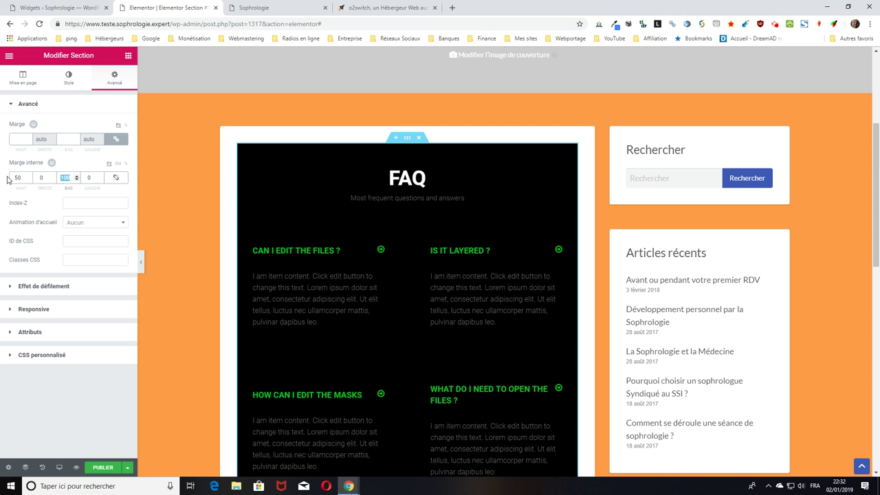
text(50)
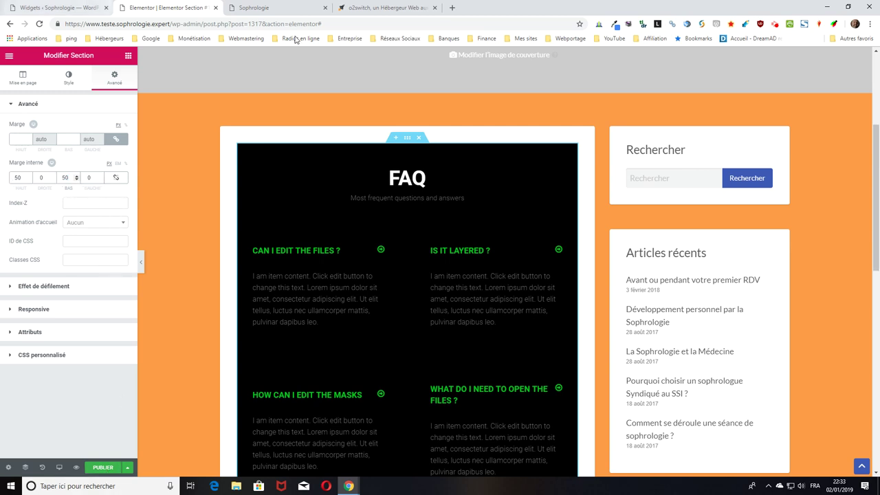
key(Tab)
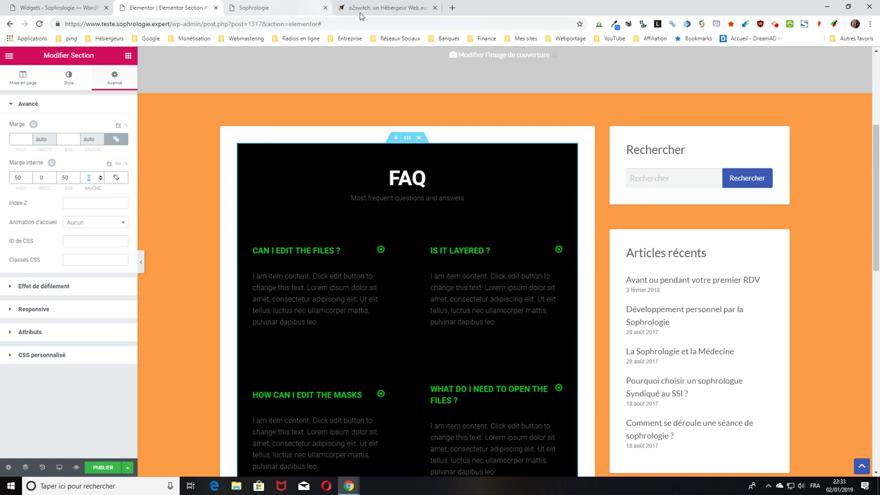
- Save the adjusted FAQ section to the Elementor library as a template named "Section modèle"
scroll(473, 284, down, 3)
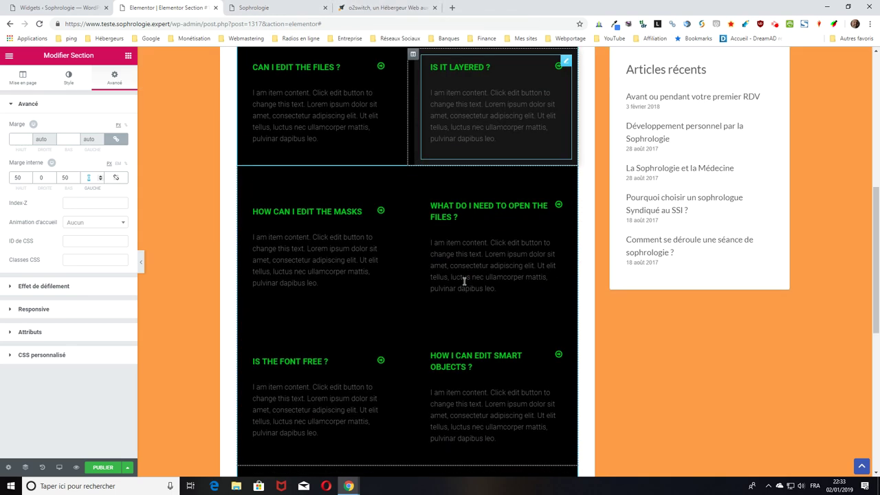
scroll(436, 261, up, 4)
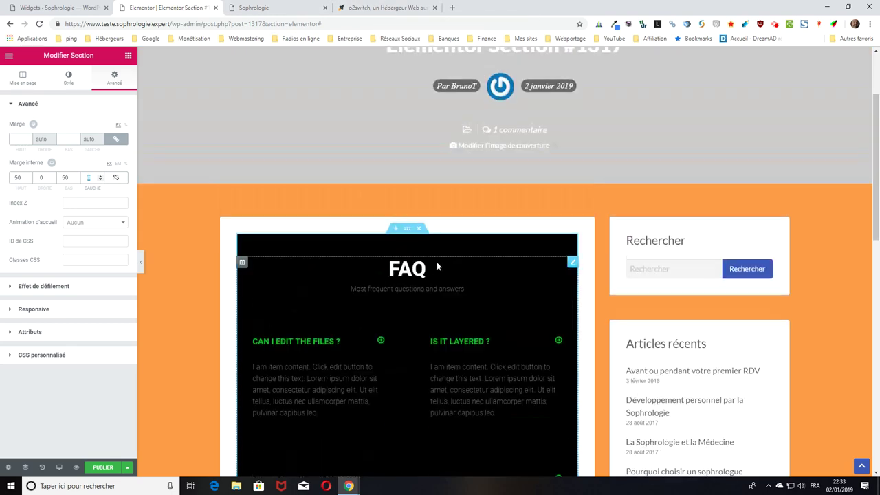
right_click(406, 238)
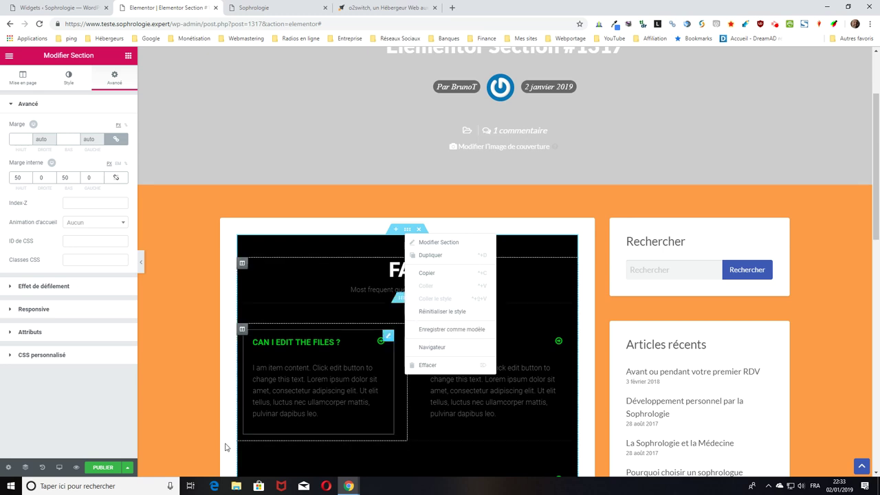
click(434, 334)
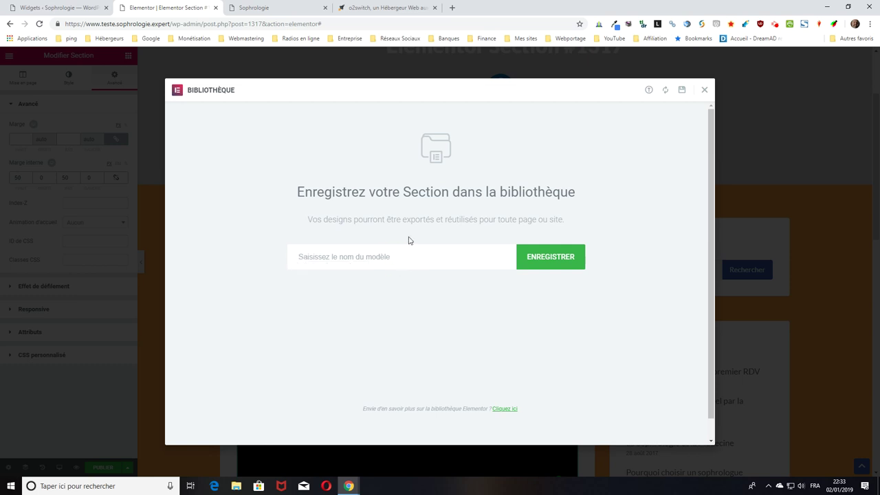
text(Section modèle)
click(560, 261)
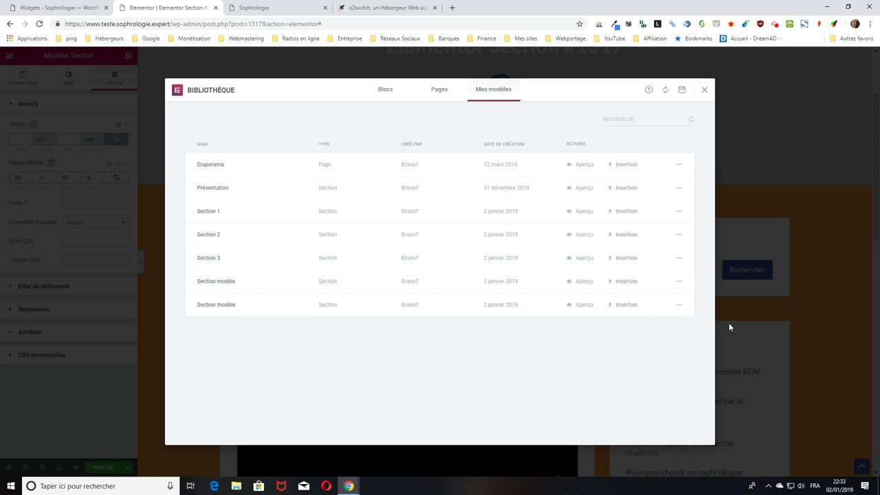
- Delete the first of the two "Section modèle" templates from the library and close the library
click(678, 284)
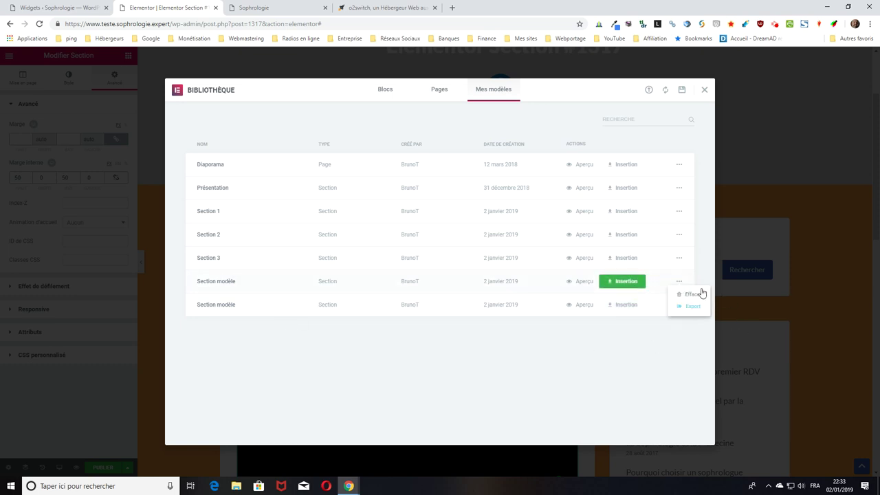
click(692, 297)
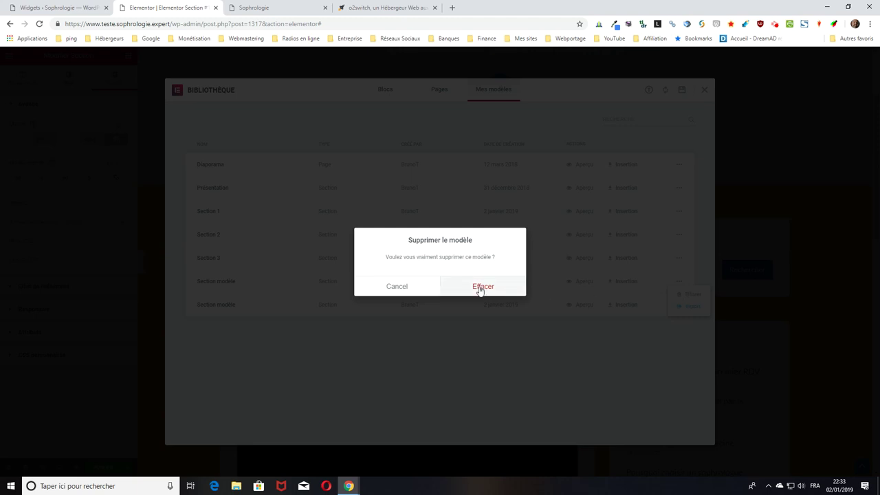
click(478, 289)
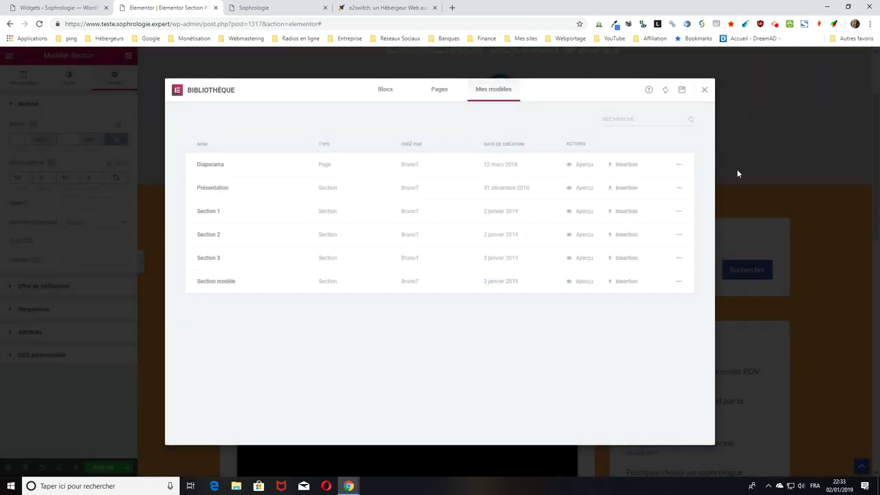
click(703, 90)
- Reload the widgets administration page, assign Section modèle (section) to the home page's "Titre exemple" widget and save it
click(75, 6)
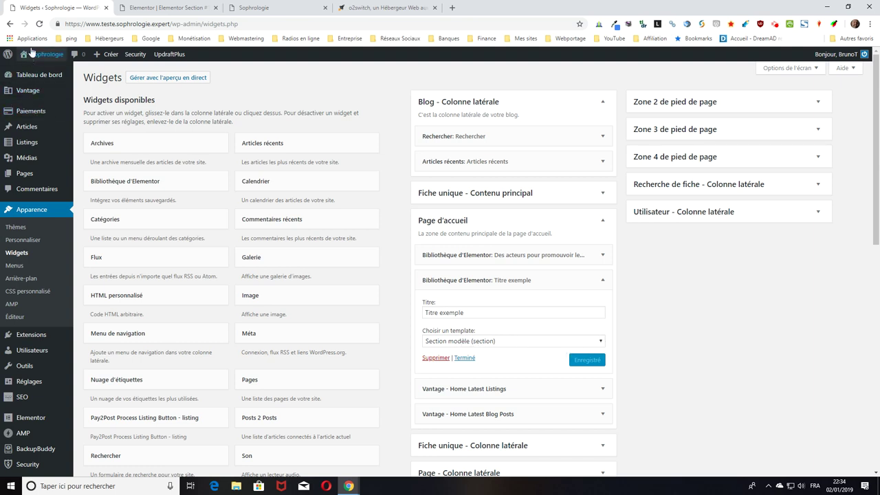
click(38, 25)
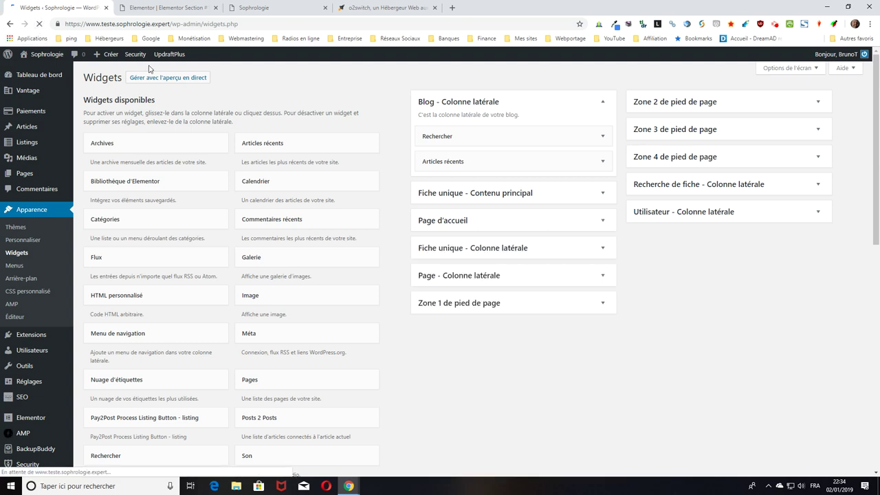
click(581, 222)
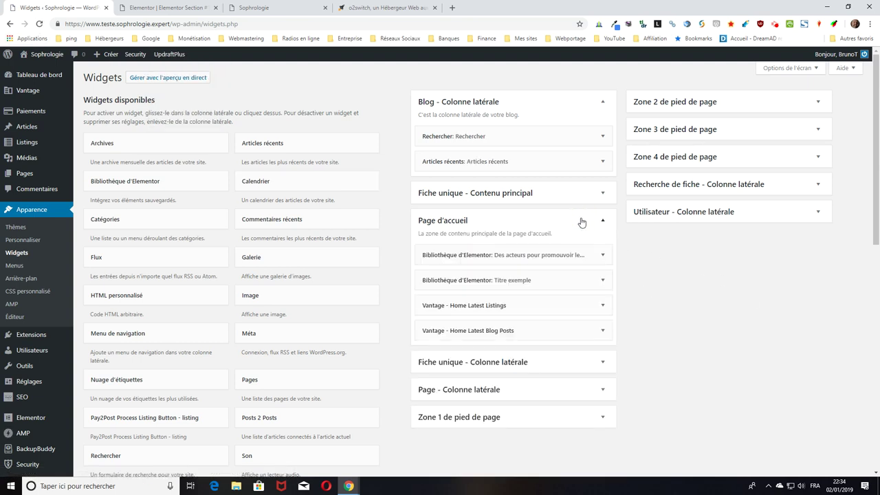
click(514, 282)
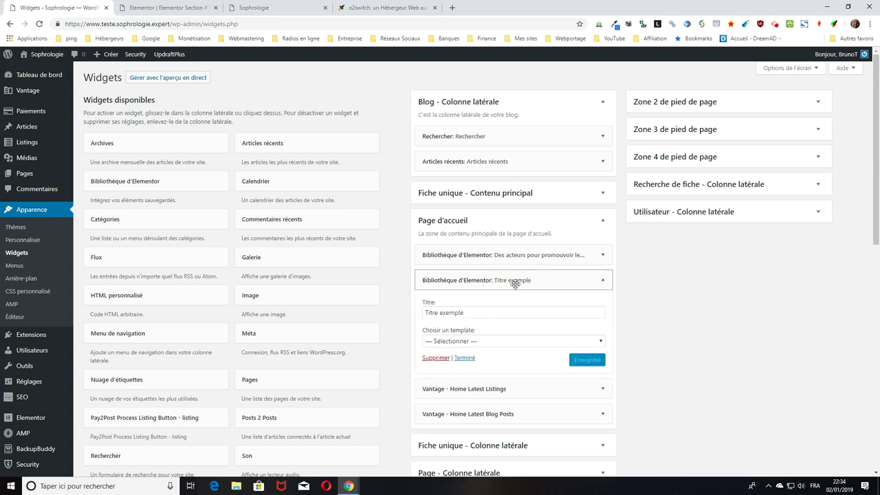
click(466, 342)
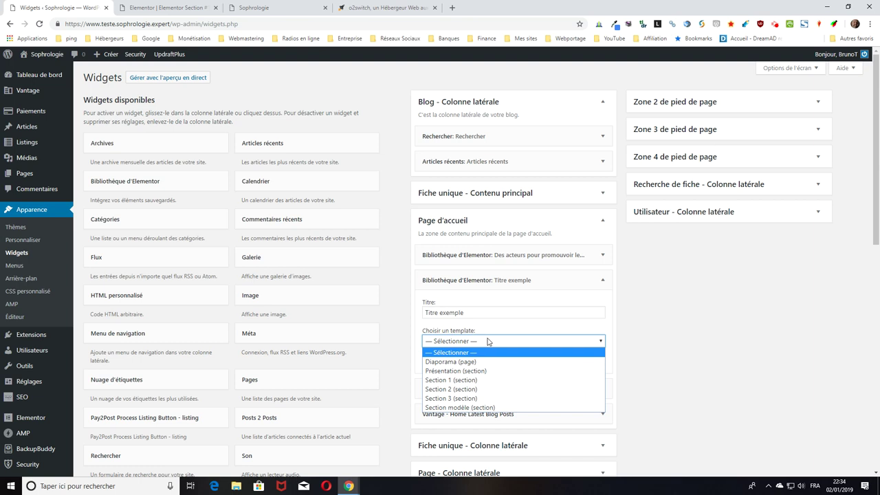
click(445, 342)
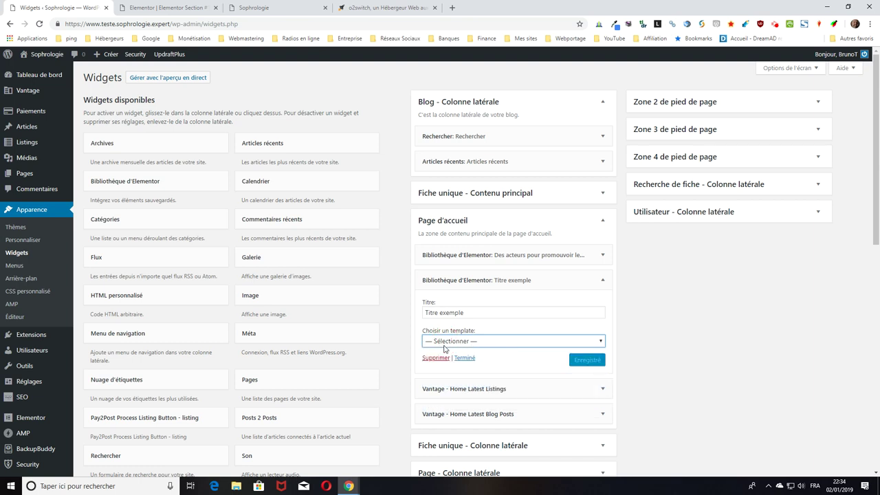
click(443, 344)
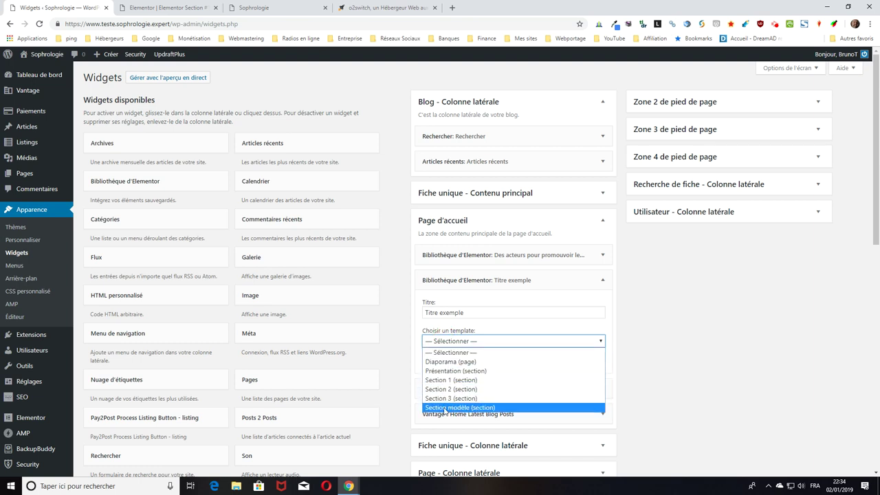
click(445, 407)
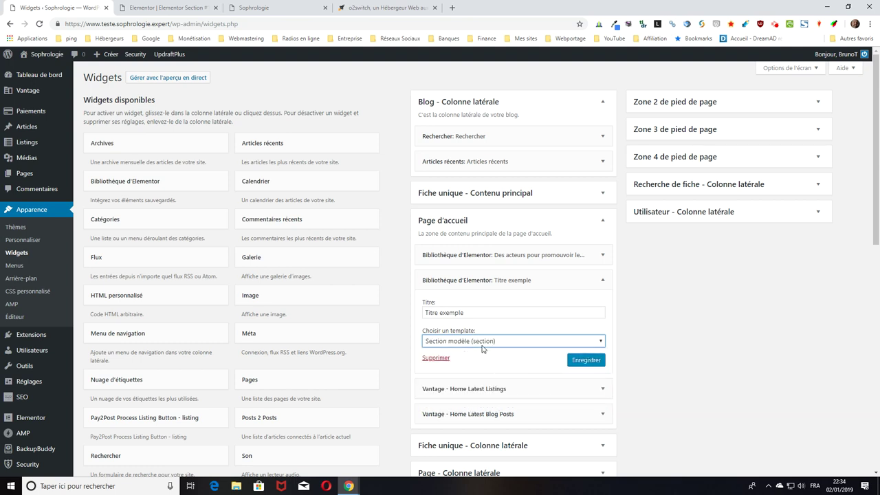
click(585, 363)
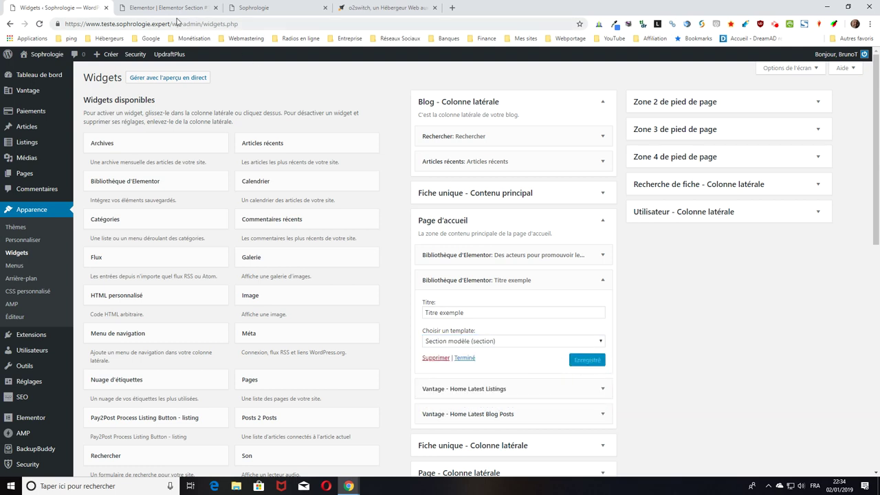
- Reload the site's home page and examine the vertical spacing of the FAQ section beneath the Titre exemple heading
click(259, 7)
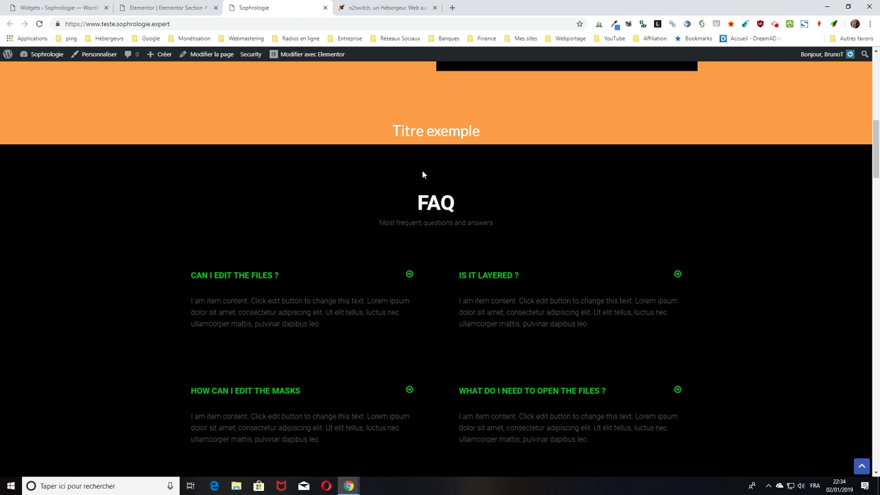
click(40, 24)
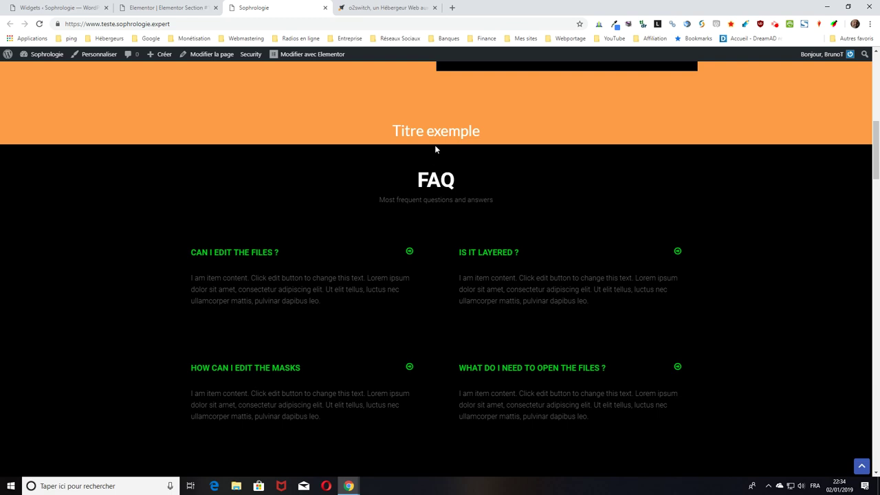
scroll(434, 148, down, 3)
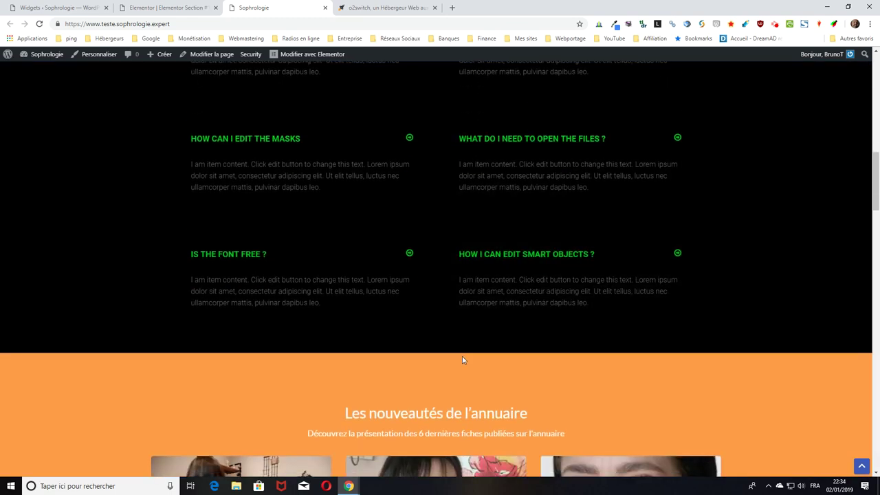
scroll(399, 340, up, 6)
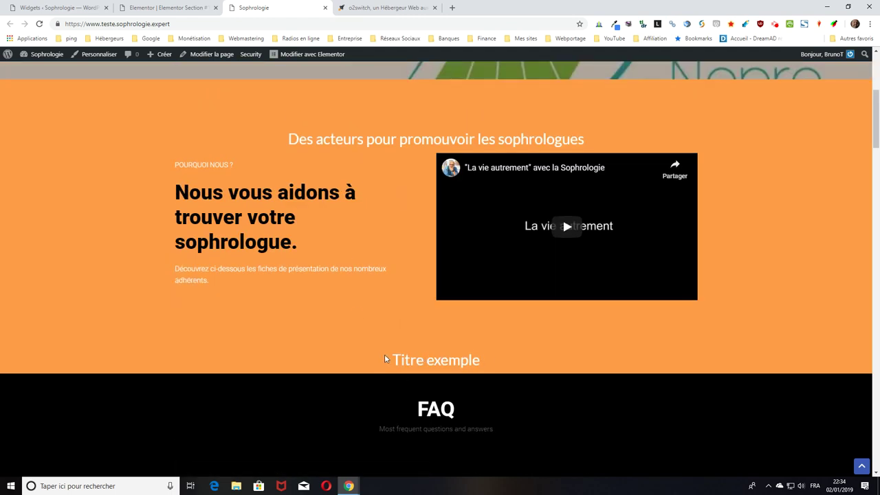
scroll(382, 358, down, 1)
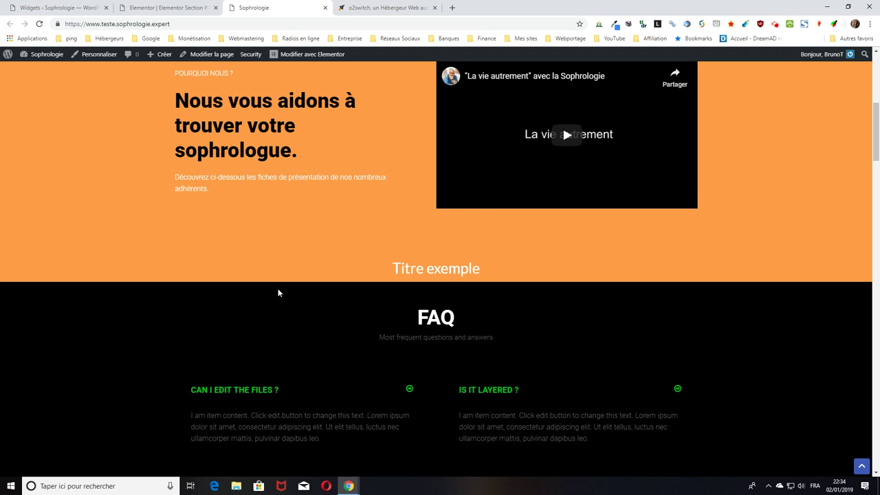
scroll(418, 259, up, 2)
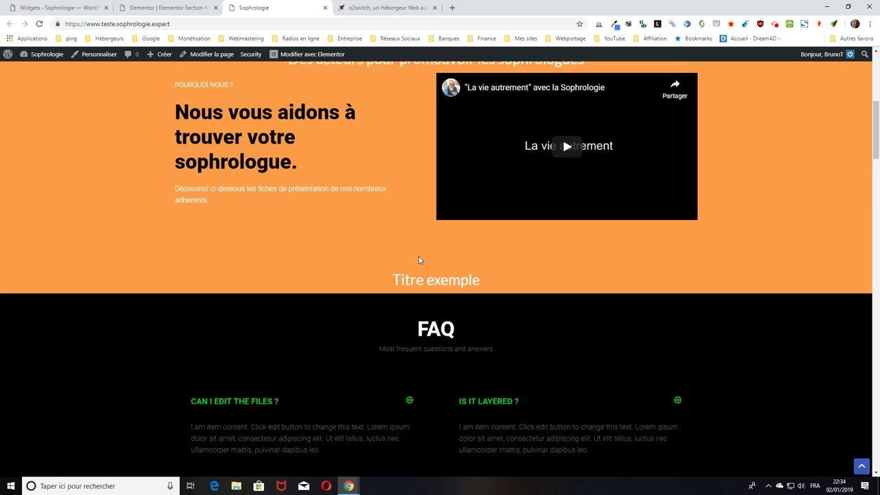
scroll(481, 257, down, 2)
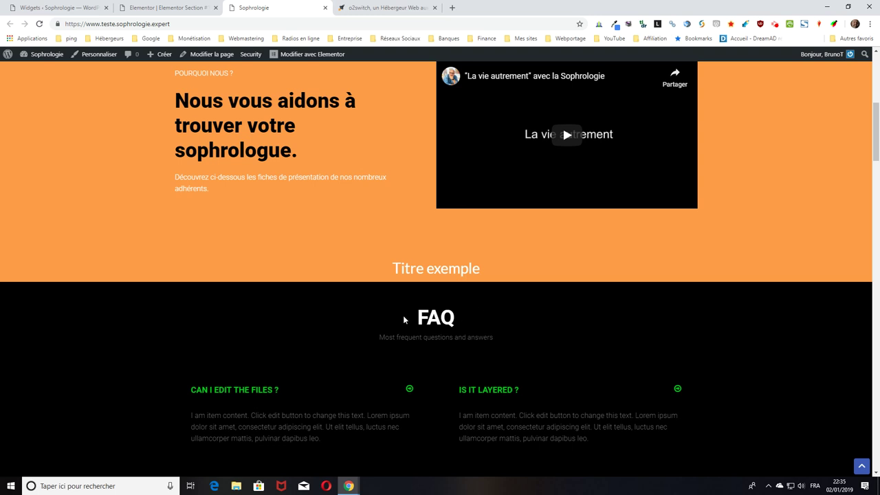
click(195, 9)
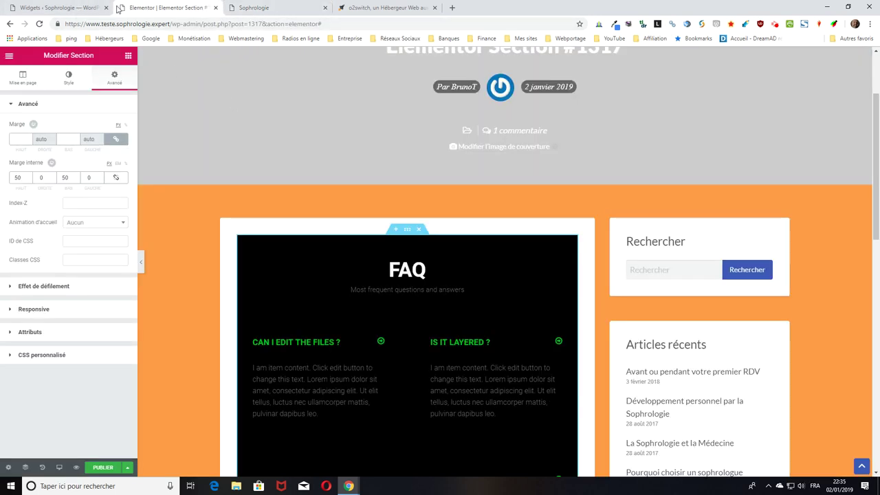
click(249, 12)
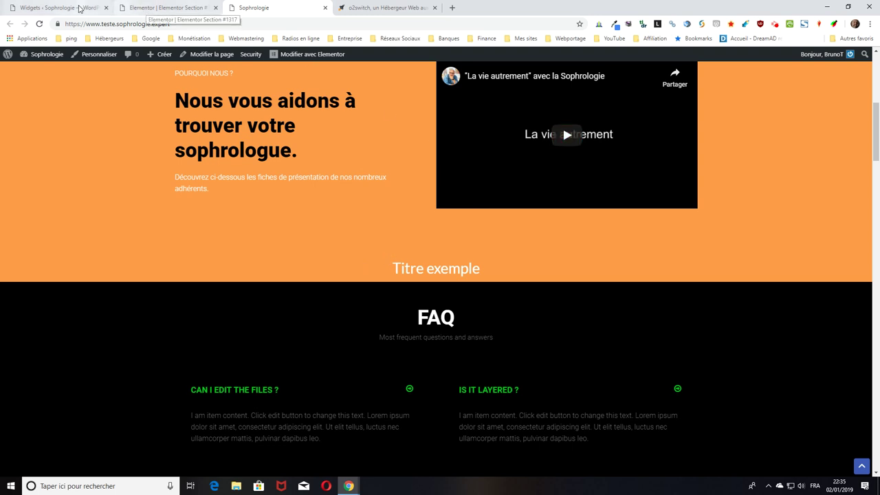
- Clear the title of the home page's "Titre exemple" Elementor library widget and save the widget
click(80, 8)
double_click(441, 312)
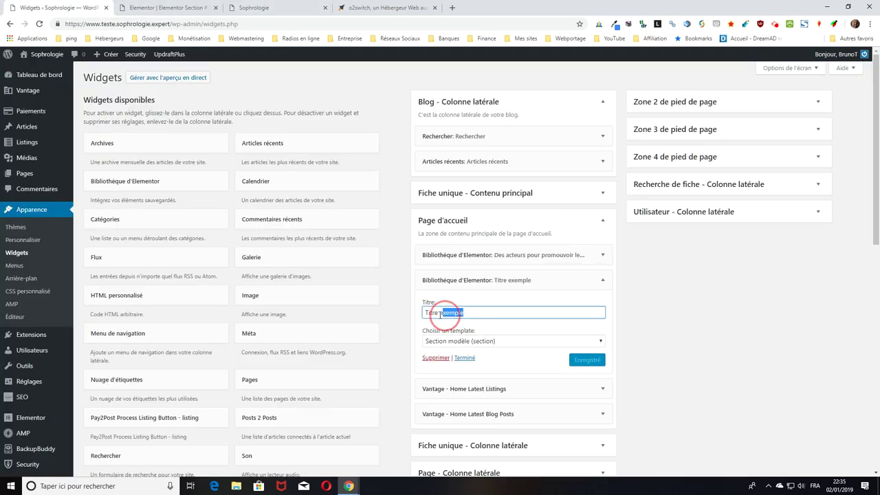
drag(441, 312, 420, 313)
key(BackSpace)
click(587, 359)
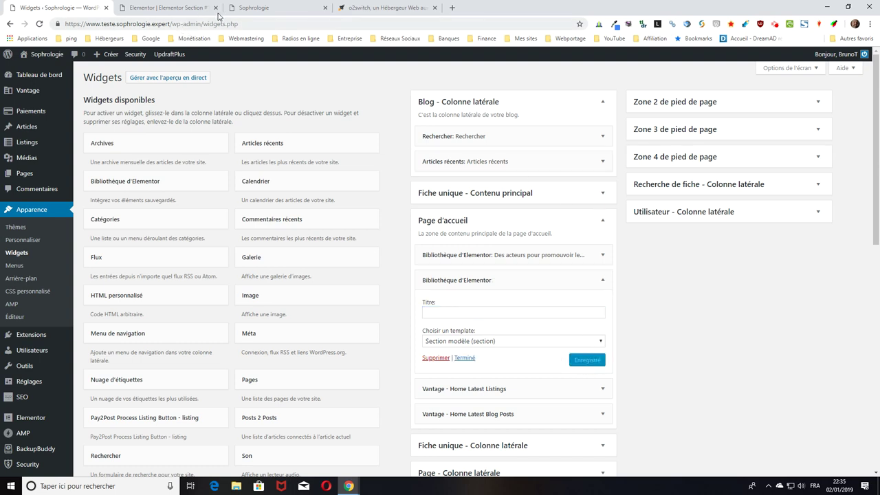
- Reload the home page and examine the FAQ section from its upper edge down to the "Les nouveautés de l'annuaire" block
click(255, 8)
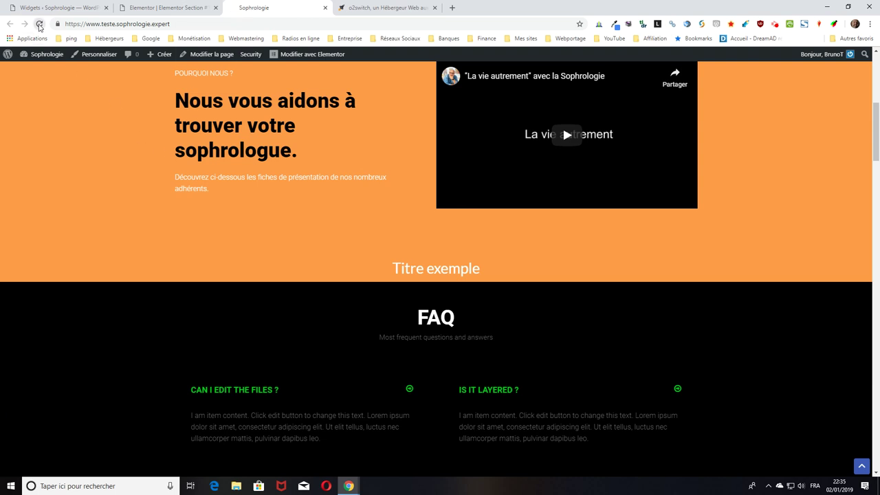
click(39, 23)
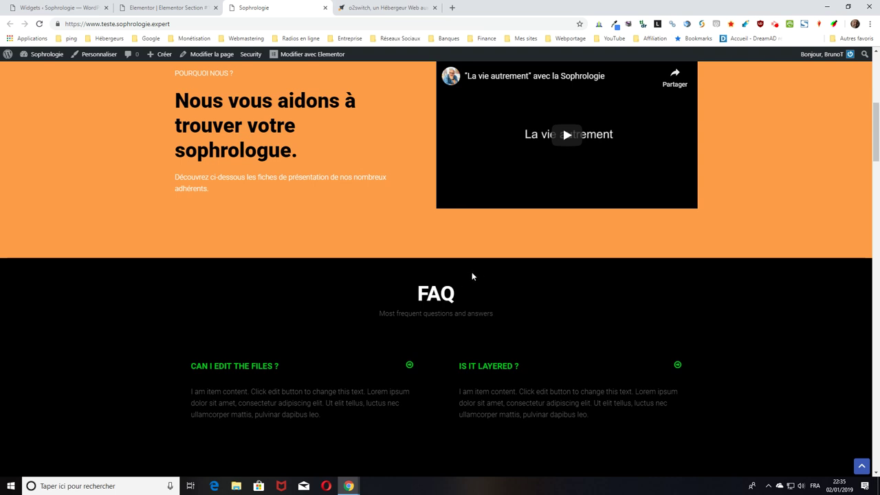
click(163, 8)
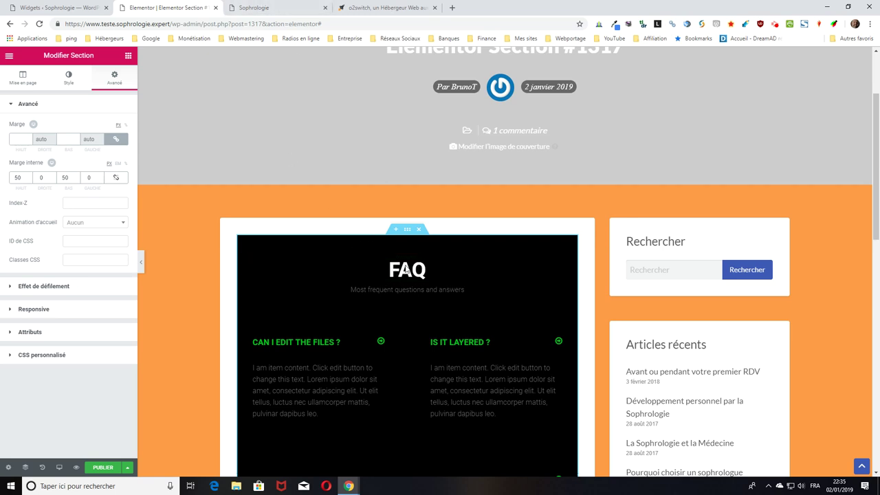
click(272, 8)
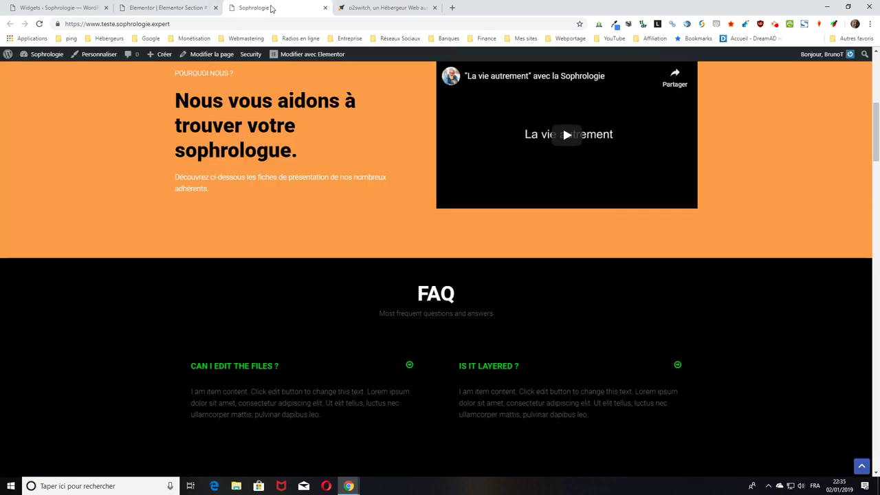
click(39, 24)
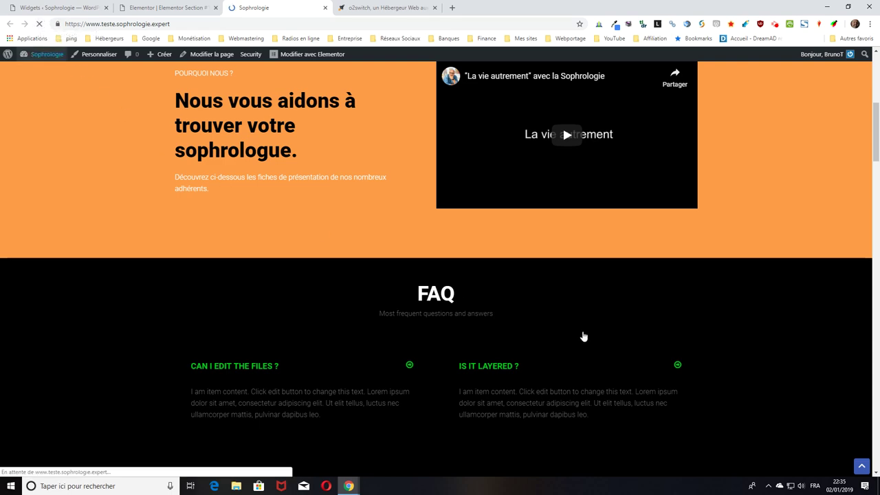
scroll(405, 288, down, 2)
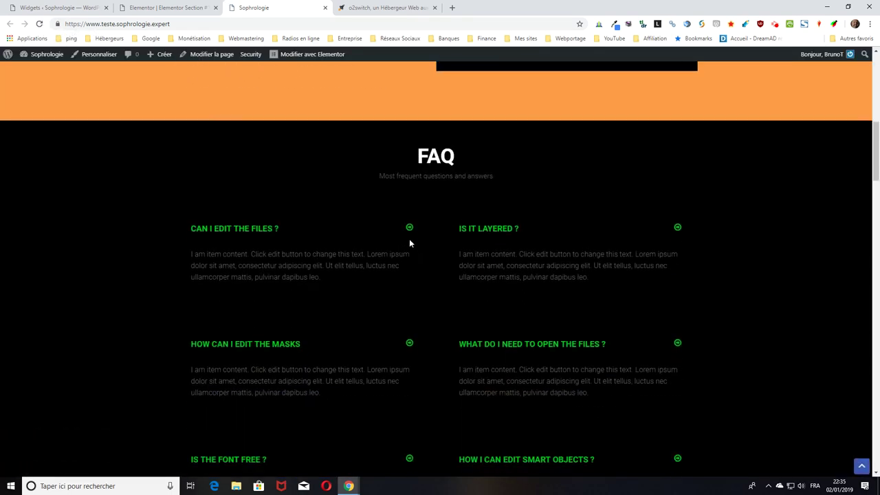
scroll(426, 175, down, 2)
scroll(414, 195, down, 1)
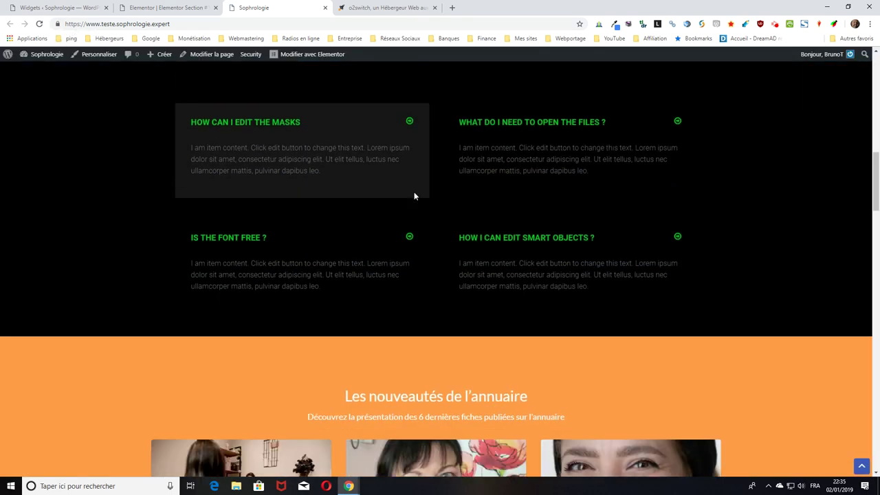
scroll(232, 310, up, 3)
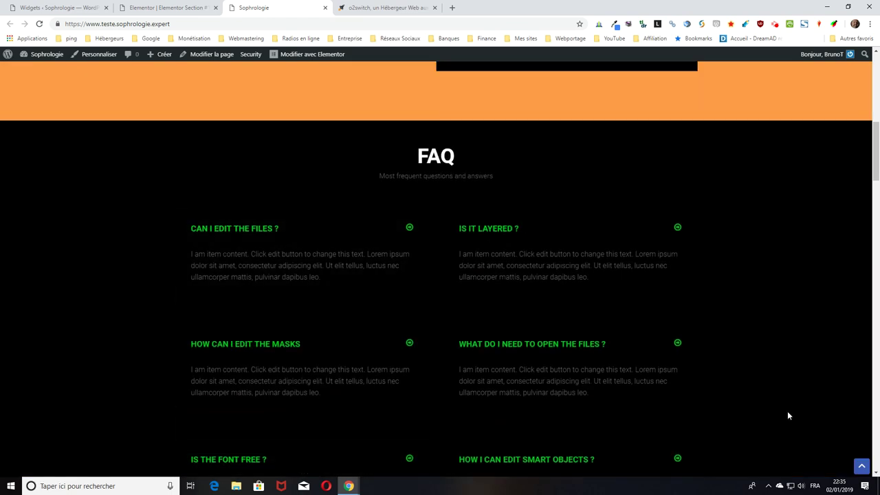
scroll(188, 273, down, 2)
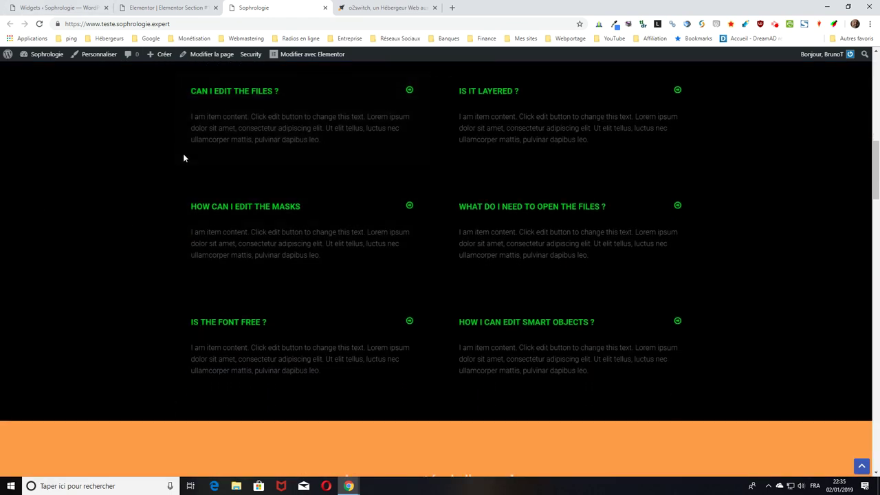
- Review the whole FAQ section in the Elementor editor for comparison with the home page
click(165, 8)
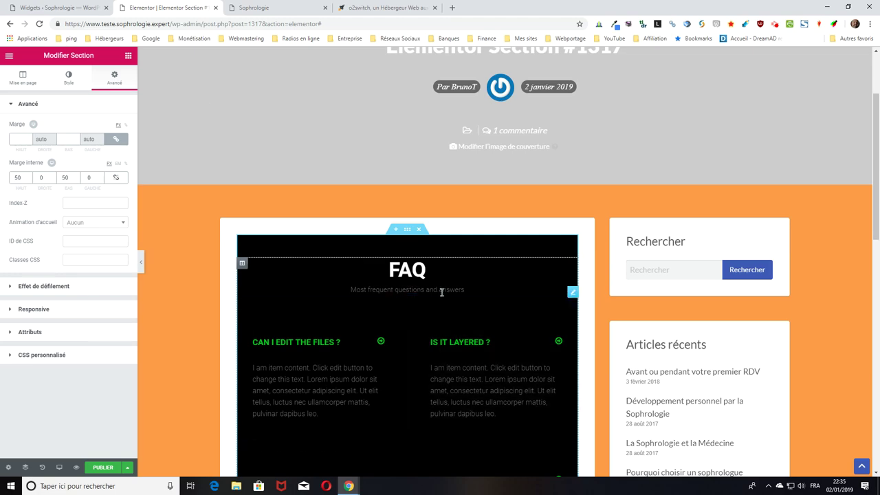
scroll(382, 271, down, 3)
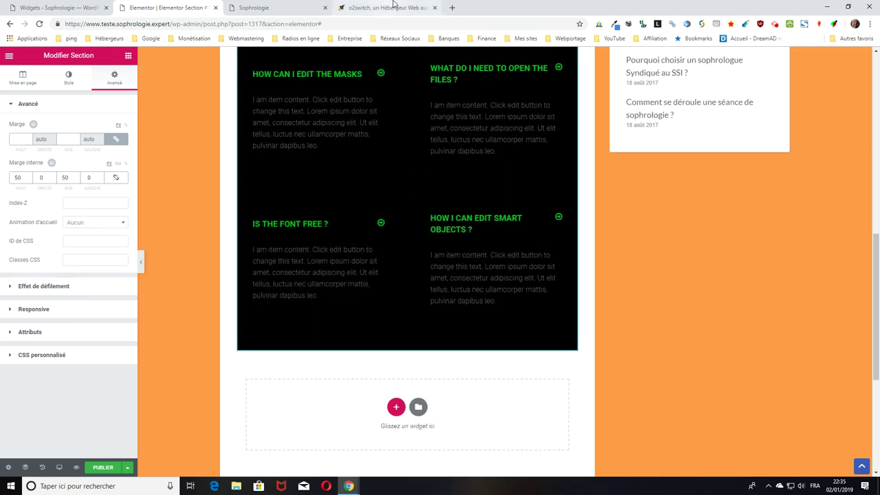
scroll(369, 431, up, 2)
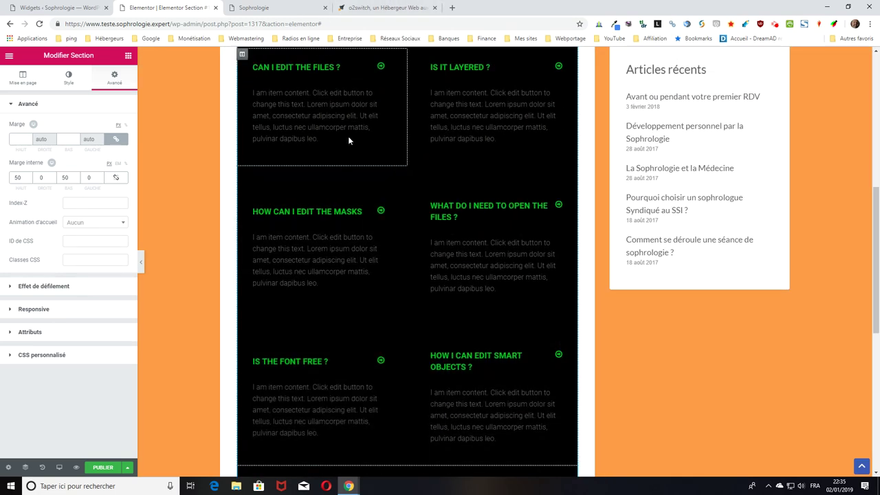
scroll(671, 308, up, 3)
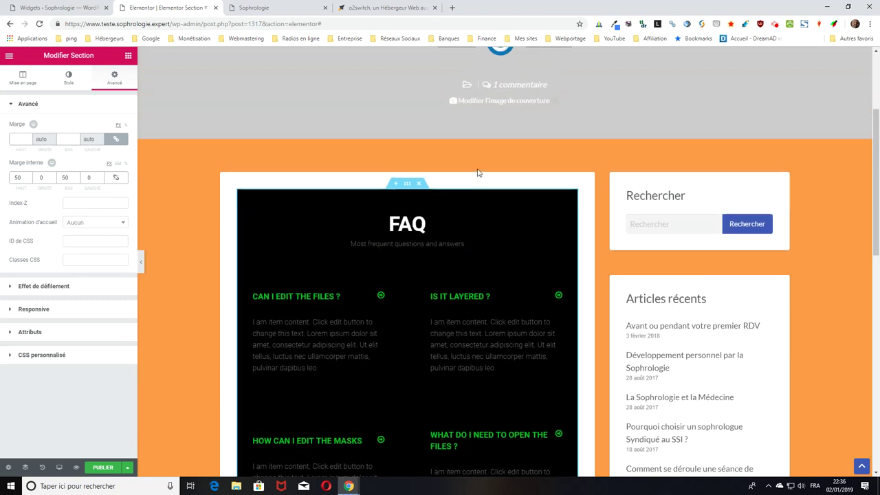
scroll(376, 137, down, 1)
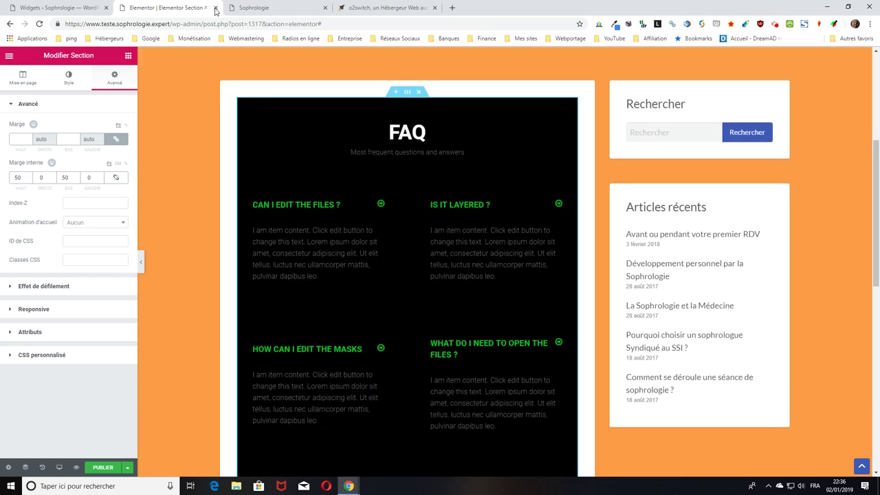
- Collapse the untitled Elementor library widget and move it below Vantage - Home Latest Listings in the Page d'accueil area
click(248, 8)
key(ctrl+1)
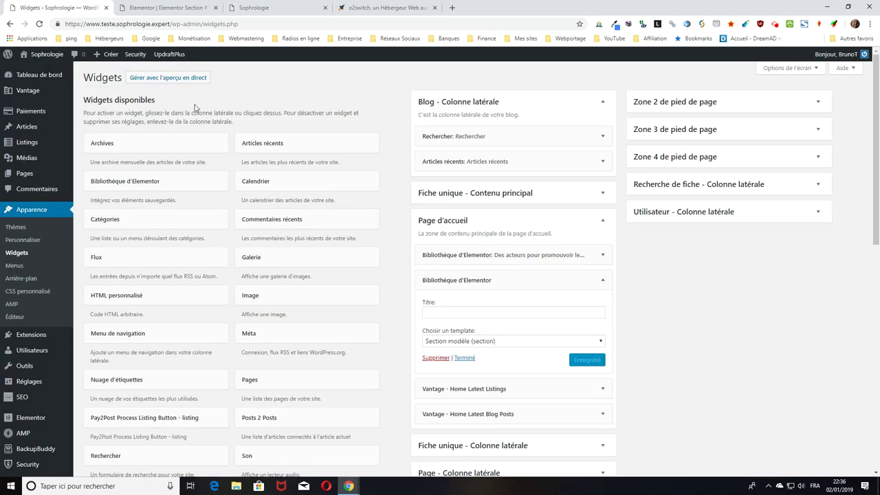
click(602, 280)
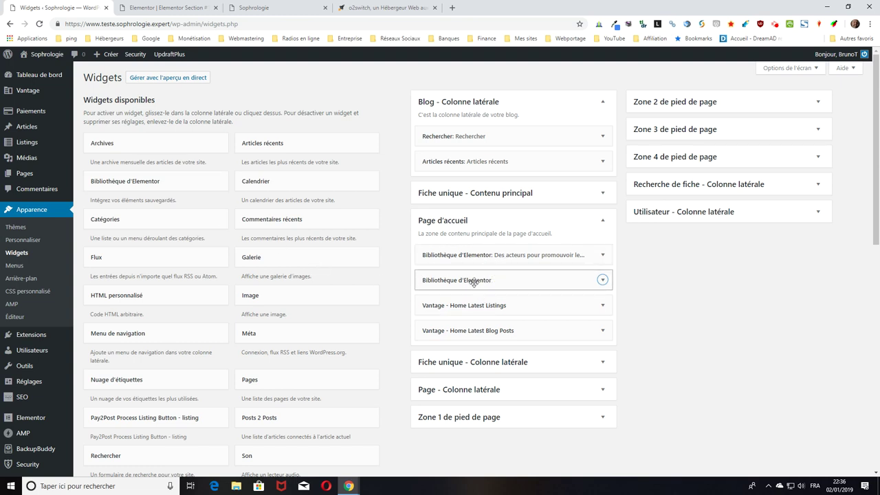
drag(491, 285, 489, 309)
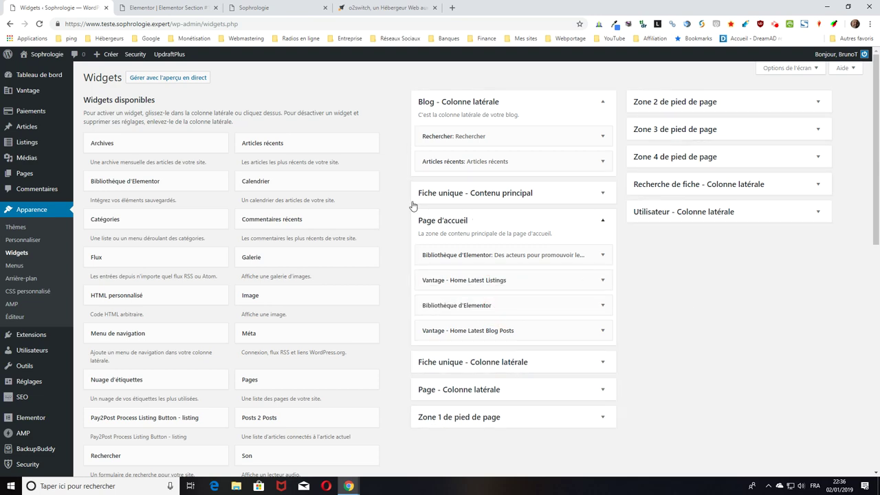
- Reload the home page and check where the FAQ section sits relative to the directory listings and the blog posts
click(253, 7)
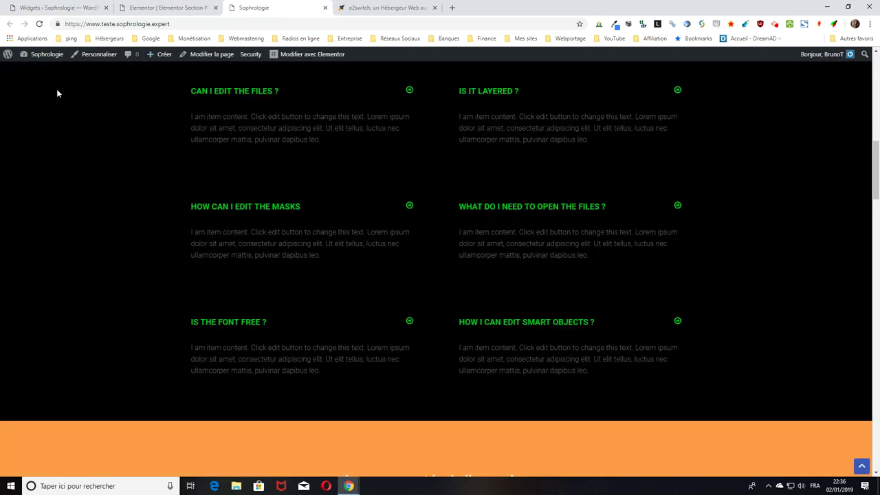
click(39, 24)
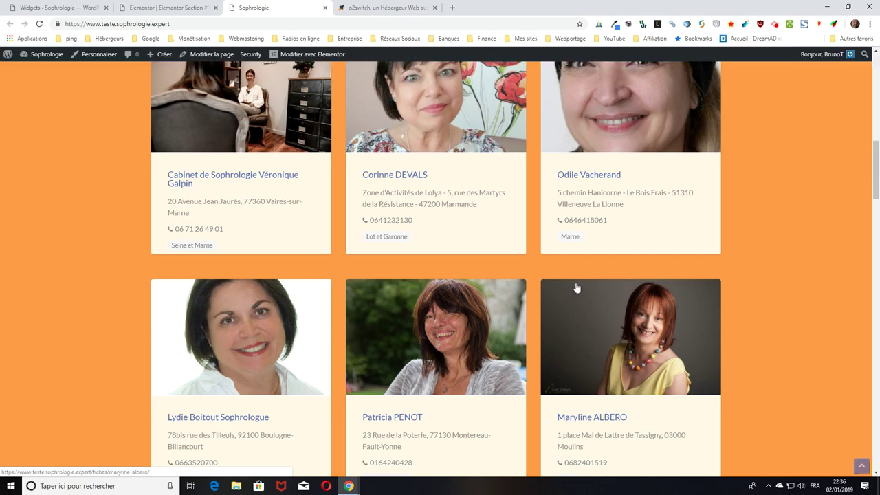
scroll(536, 282, down, 15)
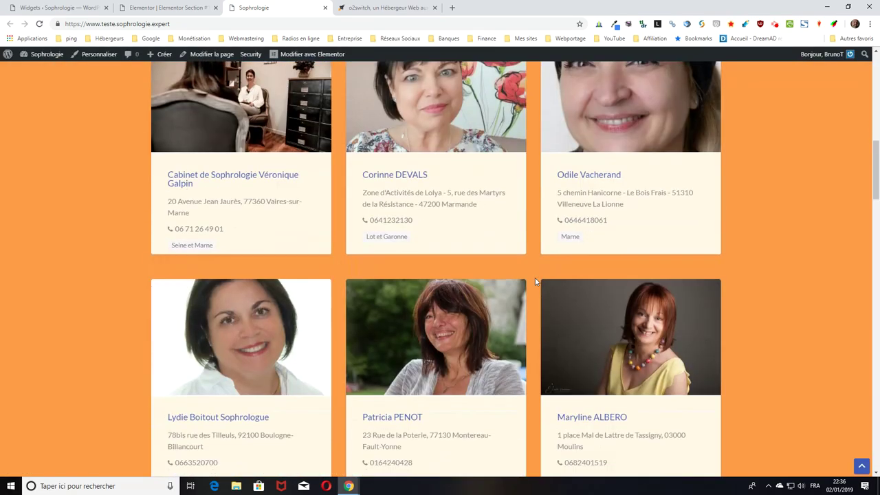
scroll(532, 281, down, 12)
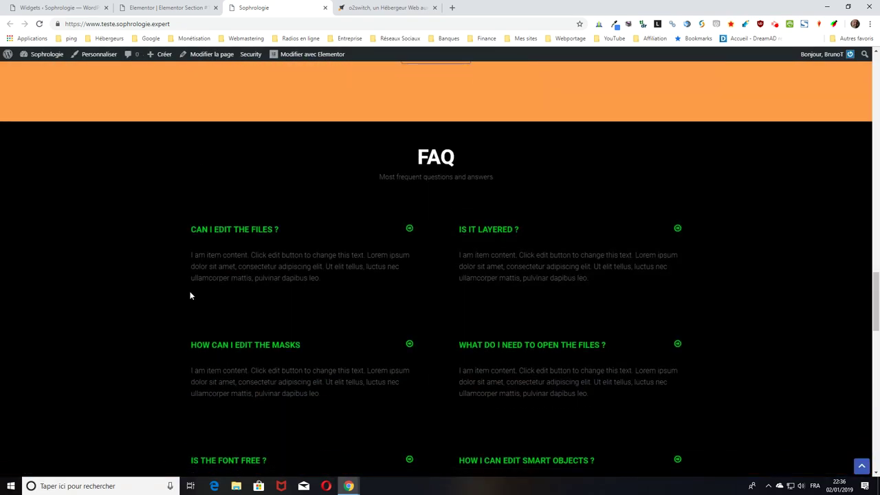
scroll(218, 293, down, 5)
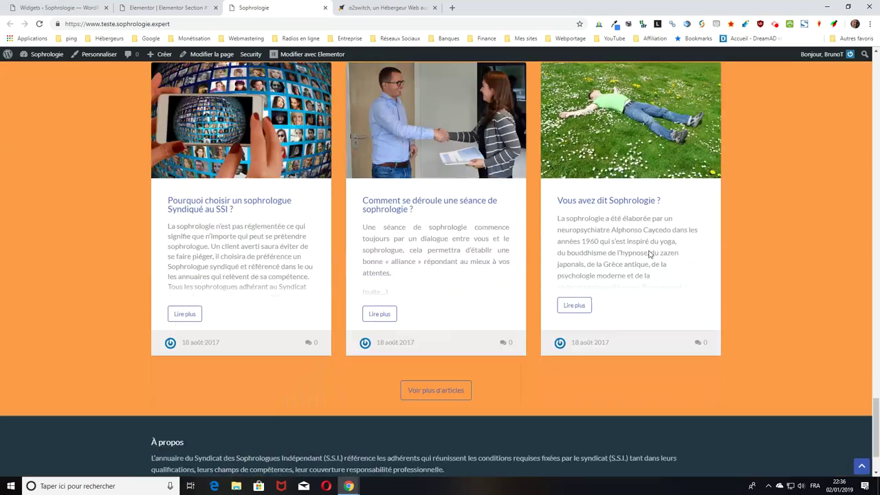
scroll(465, 218, up, 10)
scroll(460, 215, up, 8)
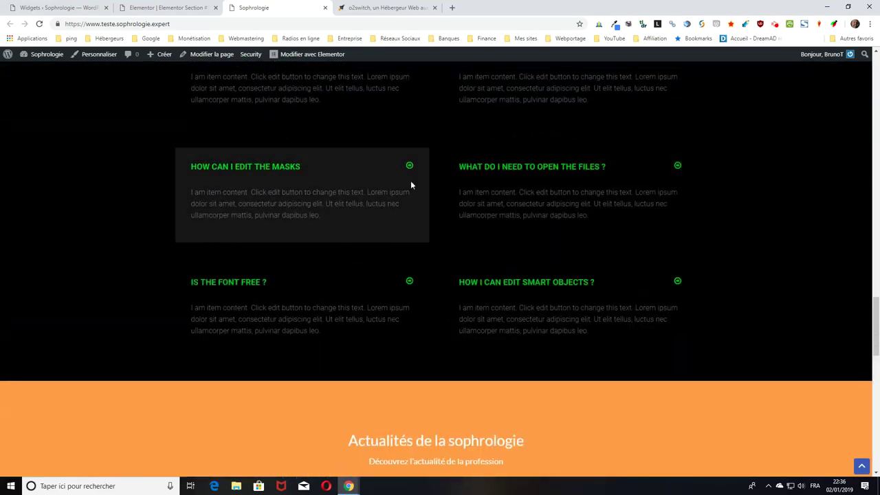
scroll(290, 155, up, 5)
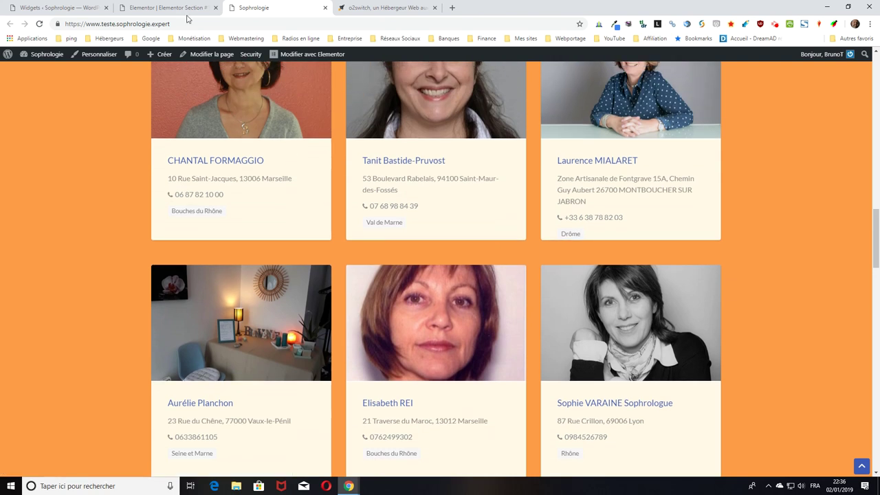
- View the o2switch hosting page, and return to the cover banner of the sophrology home page
click(354, 8)
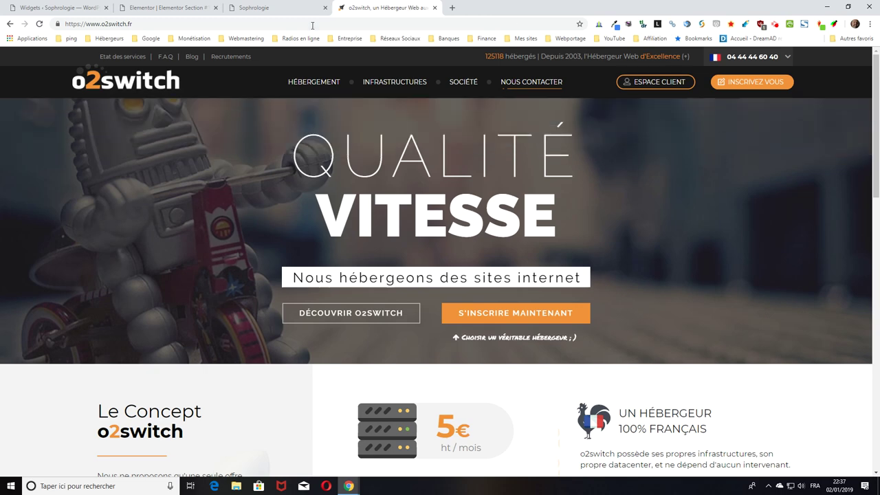
click(275, 8)
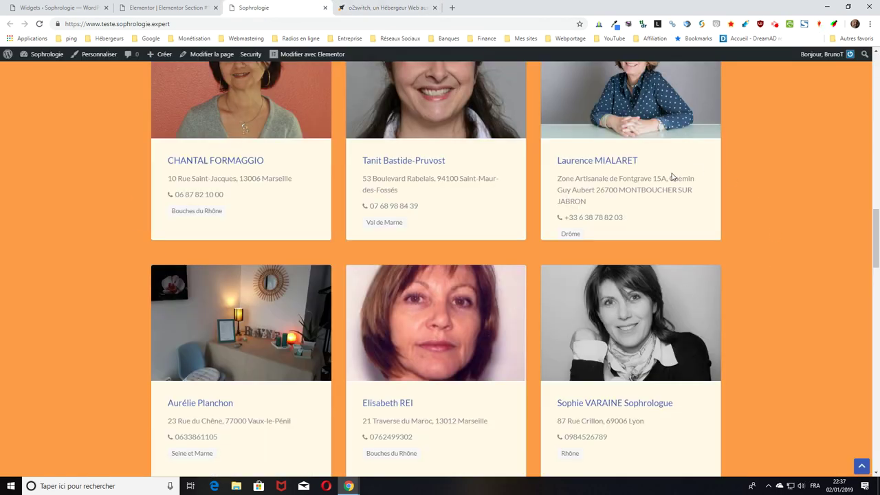
scroll(658, 248, up, 15)
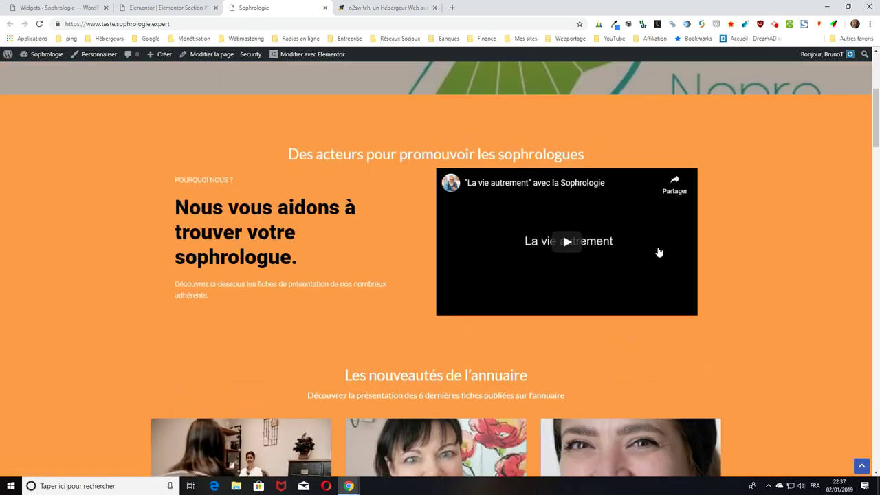
scroll(658, 253, up, 3)
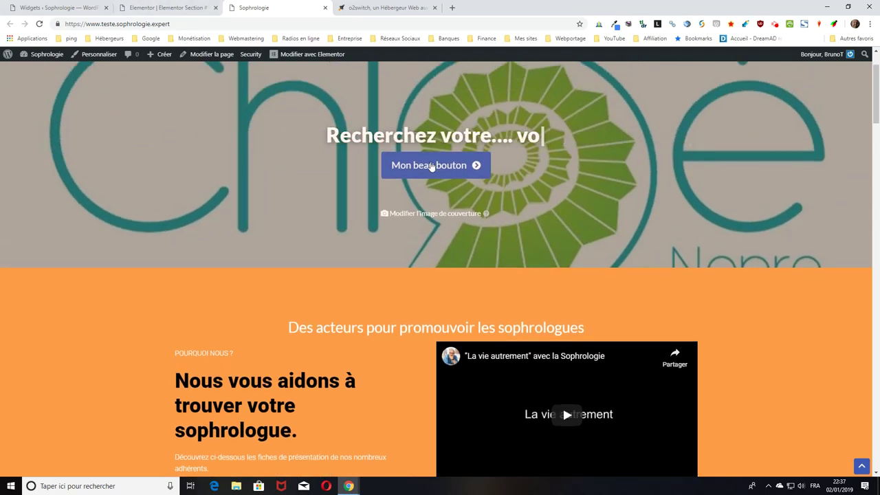